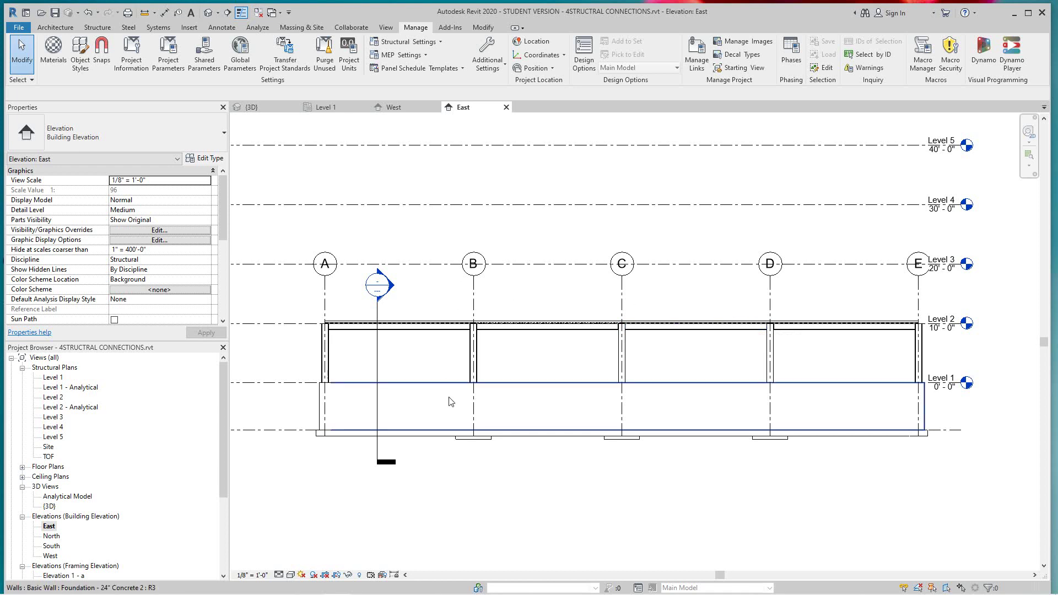
Select the foundation wall and open its profile sketch for editing.
scroll(449, 410, "up", 2)
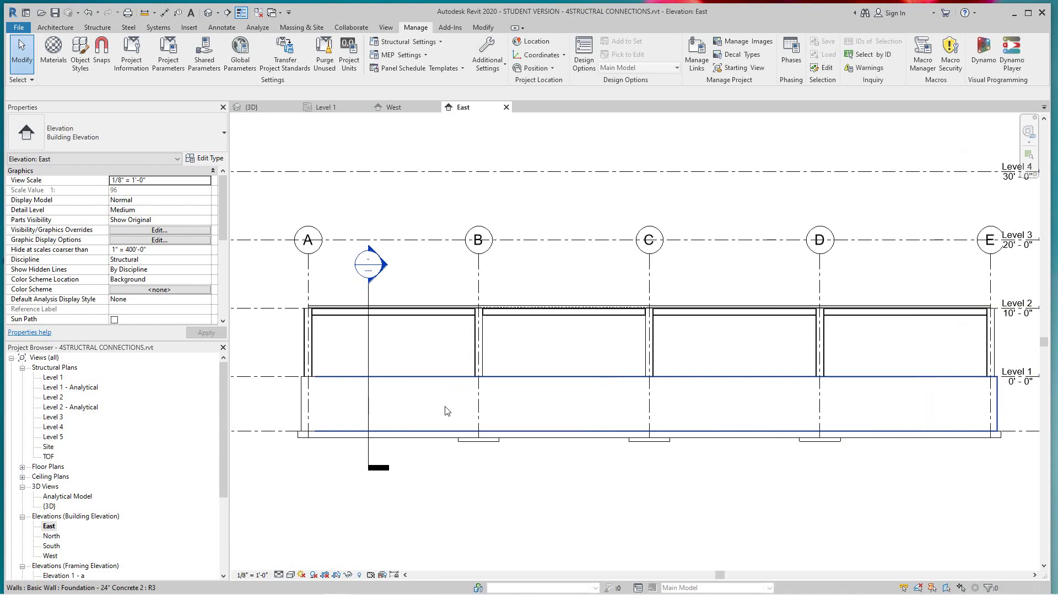
scroll(446, 410, "up", 1)
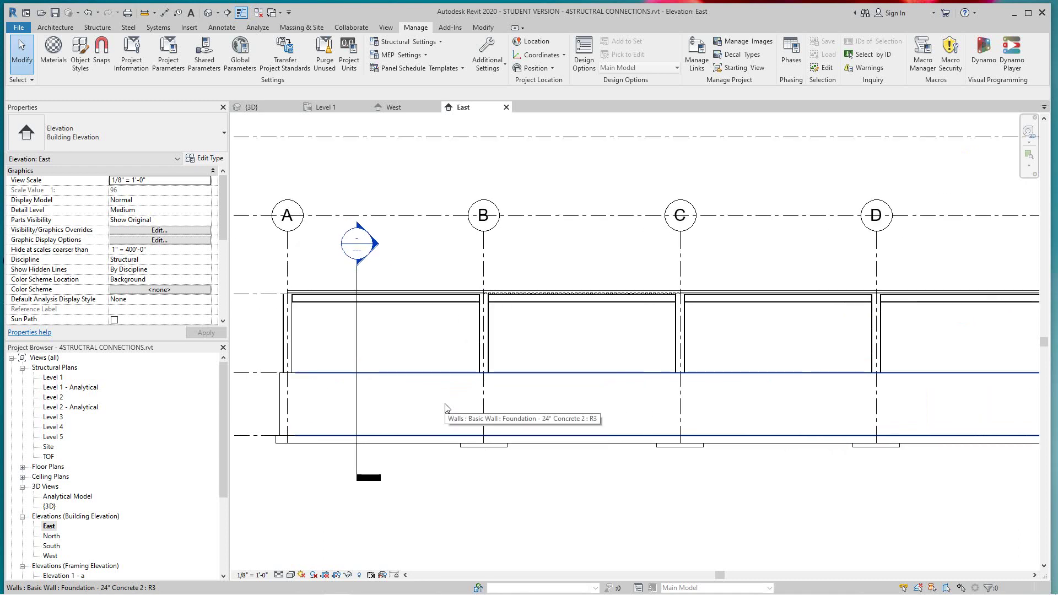
left_click(446, 408)
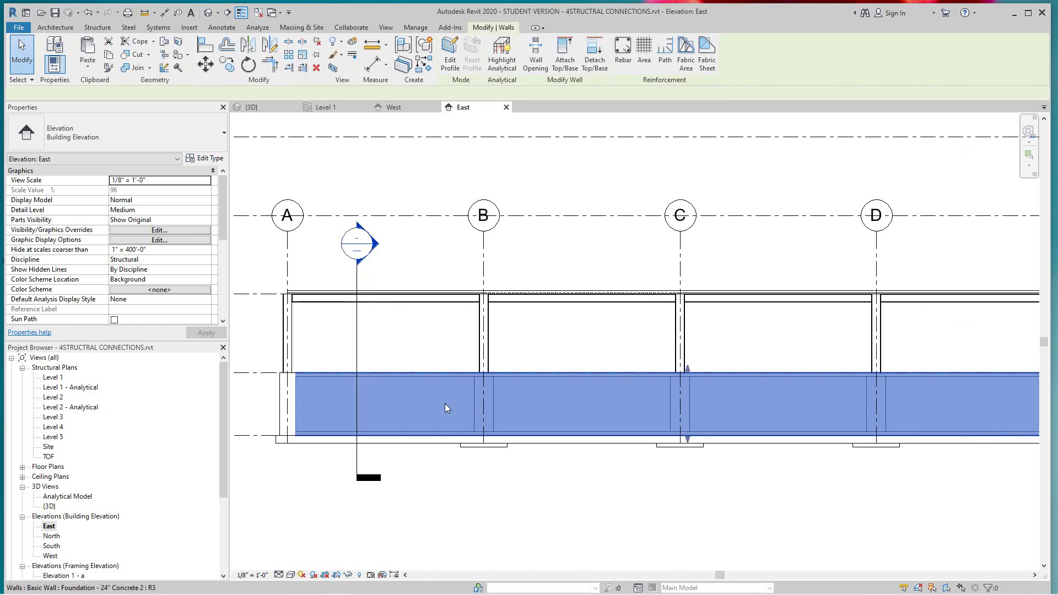
left_click(450, 52)
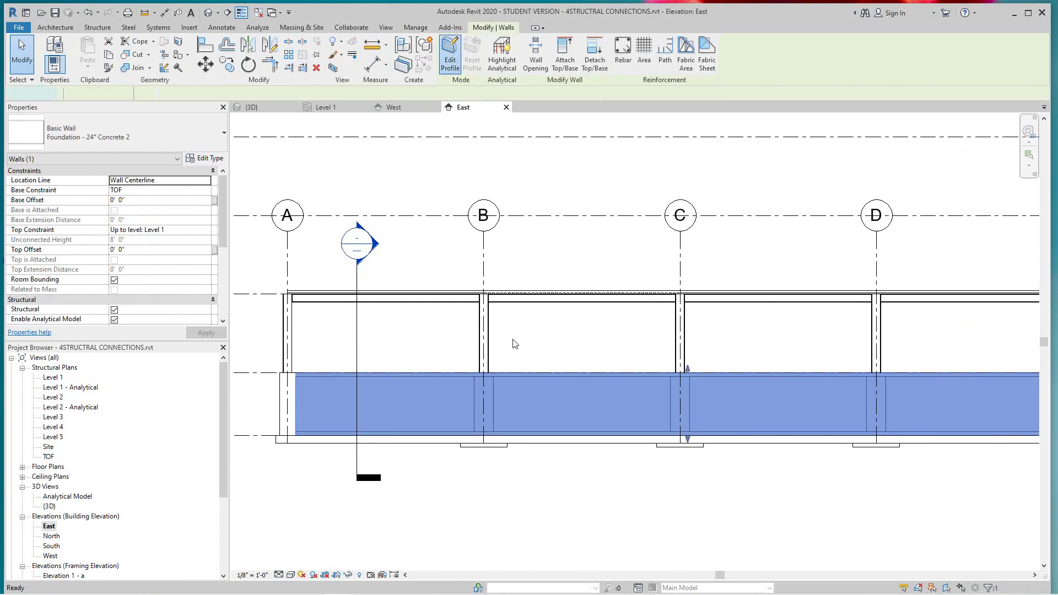
Cut the profile's bottom sketch line to 25'-0" so it ends at grid B.
scroll(520, 344, "down", 3)
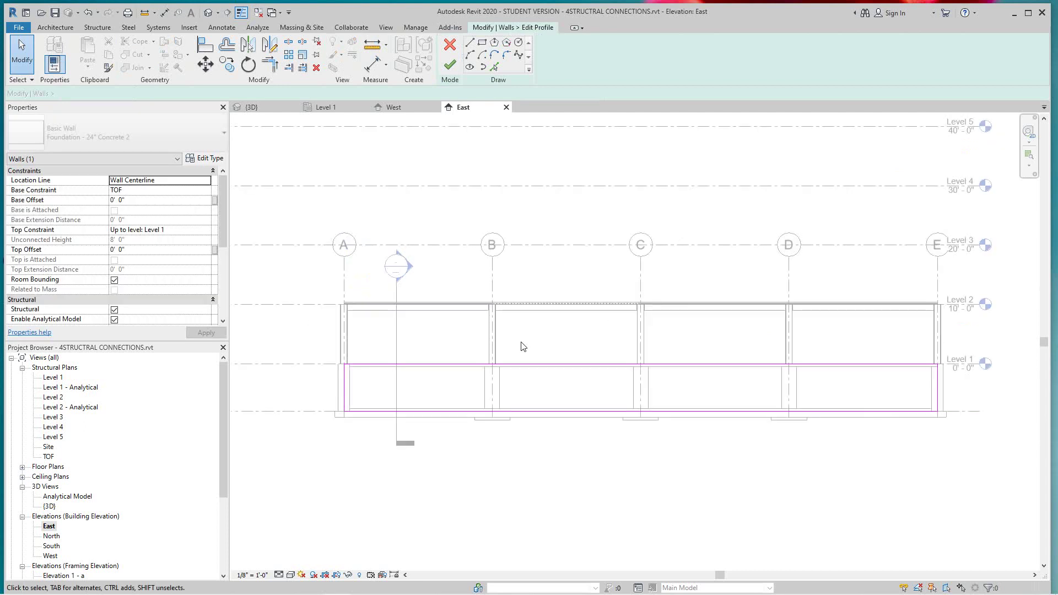
left_click(866, 406)
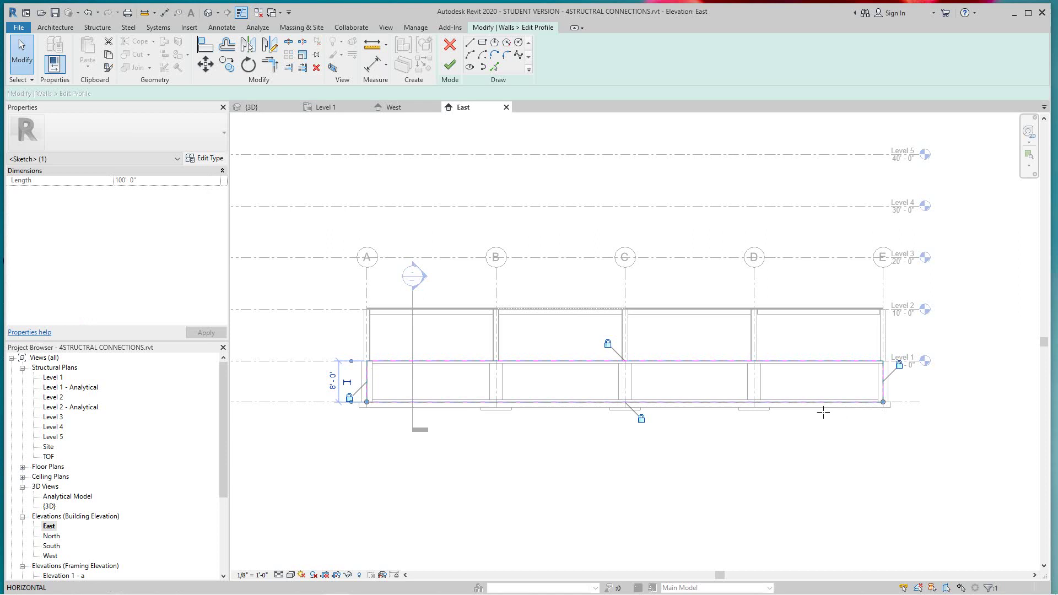
mouse_move(772, 413)
left_mouse_down()
mouse_move(627, 418)
mouse_move(485, 403)
left_mouse_up()
scroll(499, 418, "up", 2)
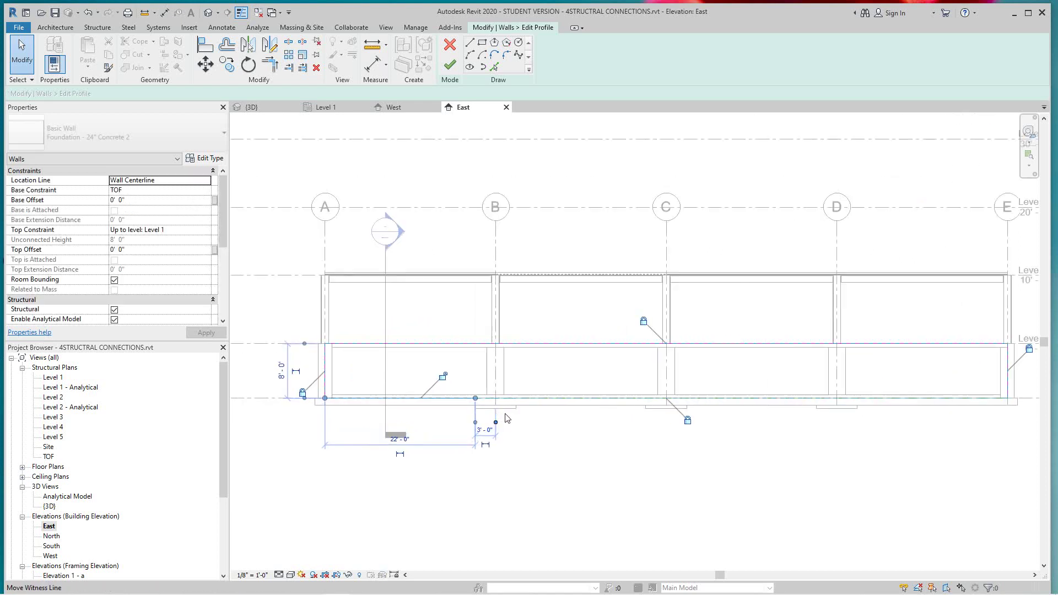
left_click(537, 435)
scroll(532, 424, "up", 1)
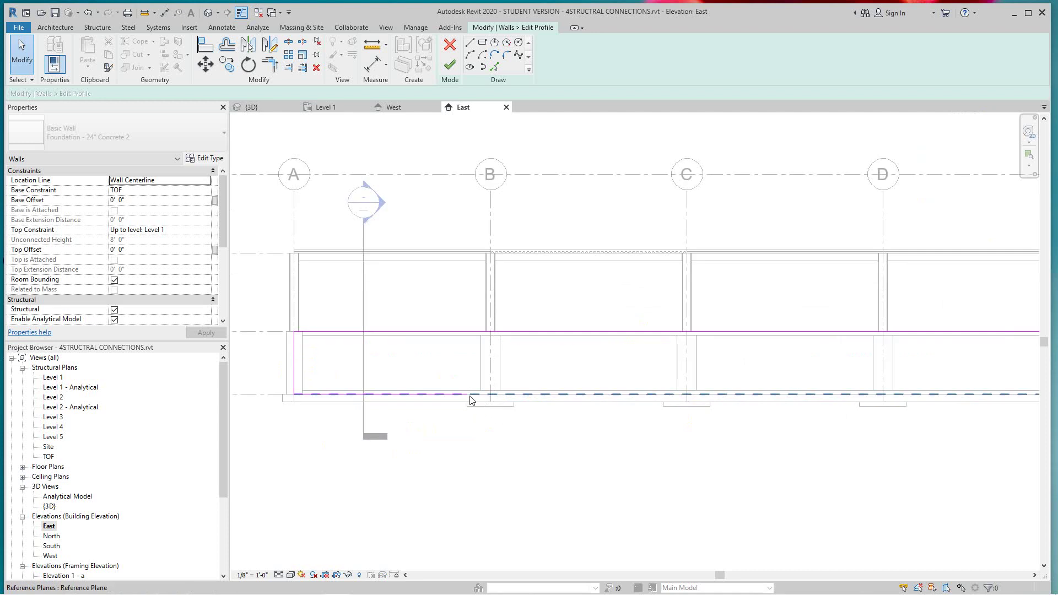
left_click(463, 394)
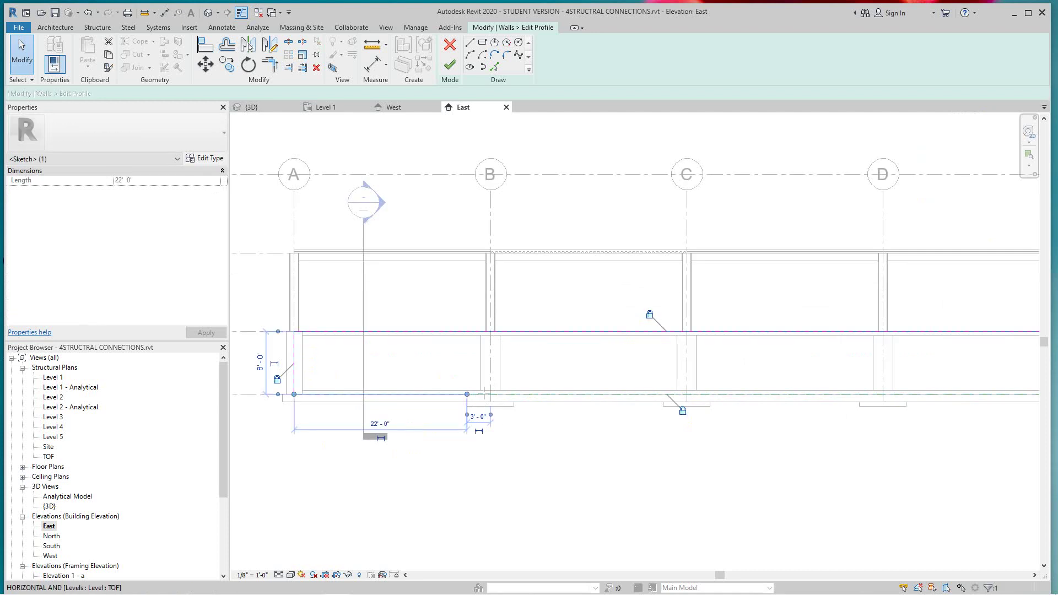
left_click_drag(488, 393, 490, 394)
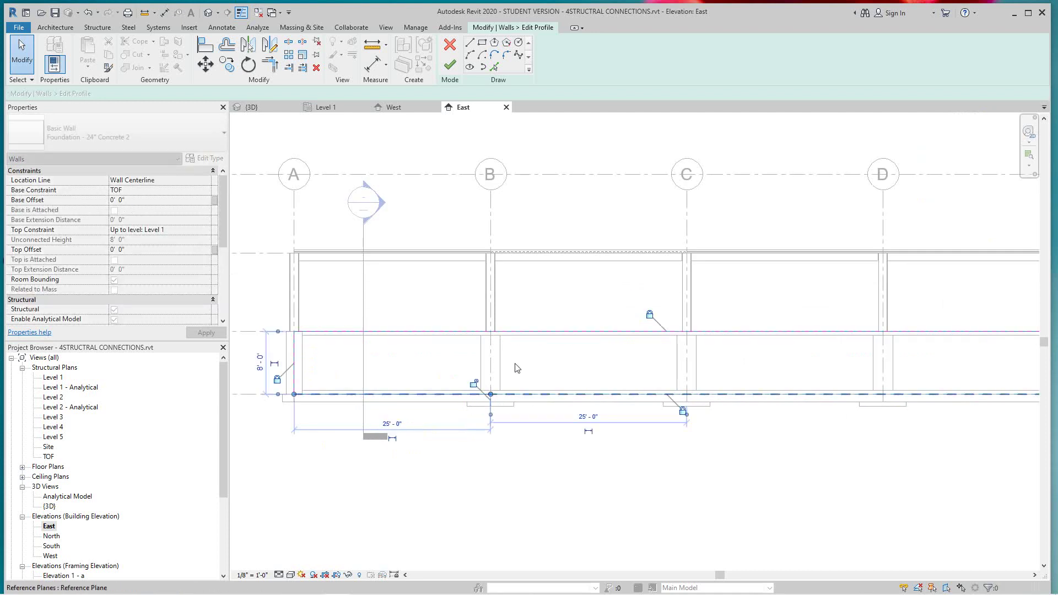
Draw chained profile lines stepping up at grids B, C and D (1'-6" rise) to the wall's east end.
left_click(469, 46)
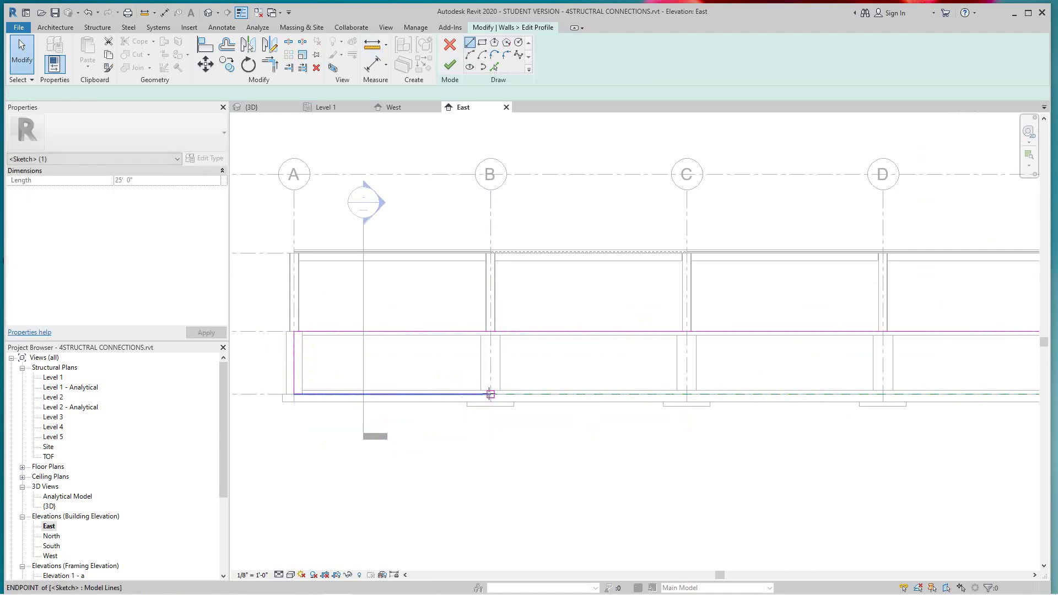
left_click(491, 393)
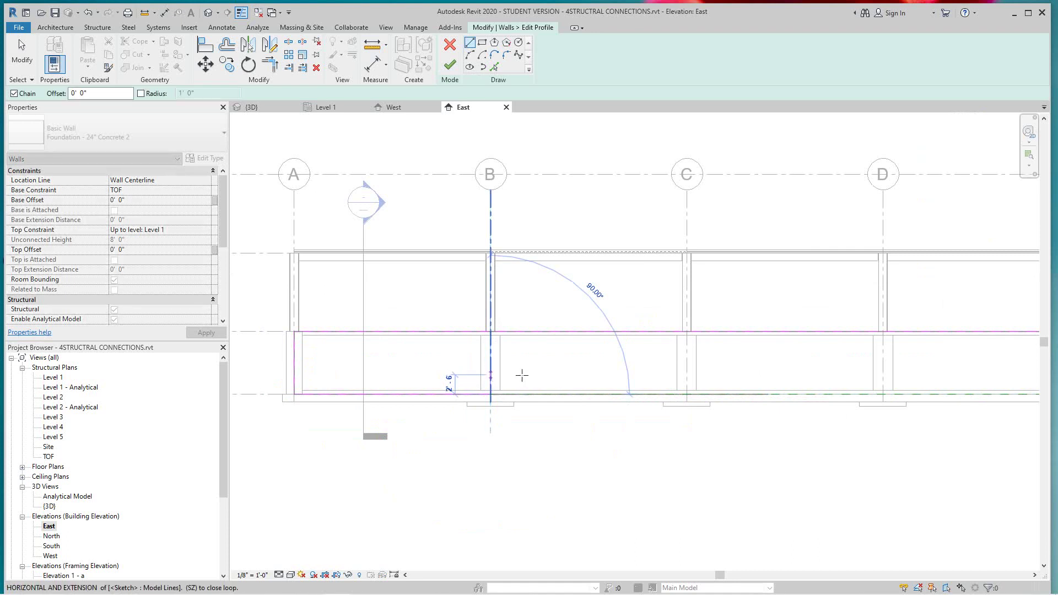
left_click(491, 374)
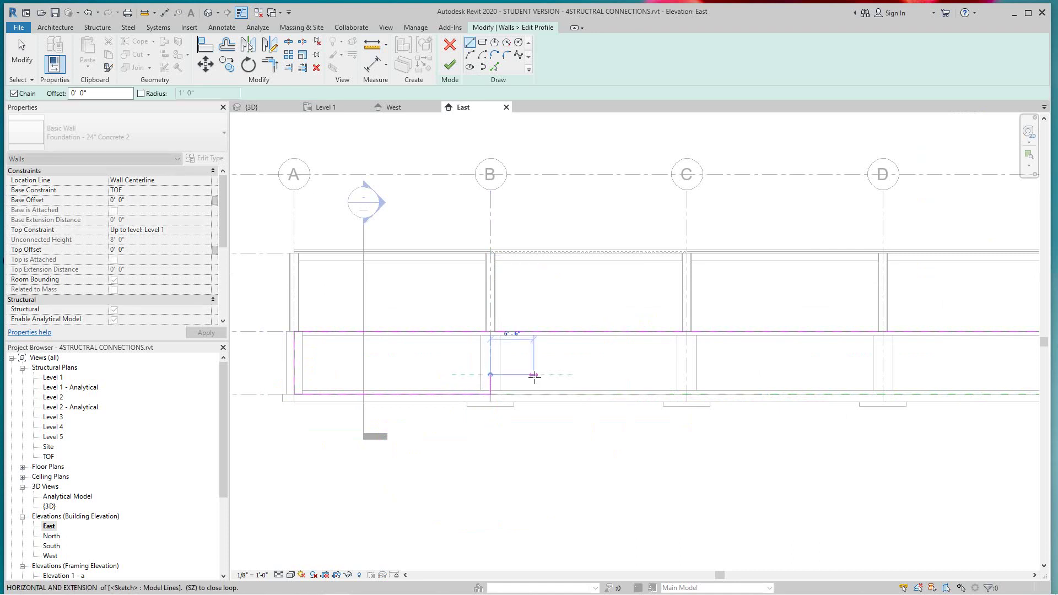
left_click(687, 375)
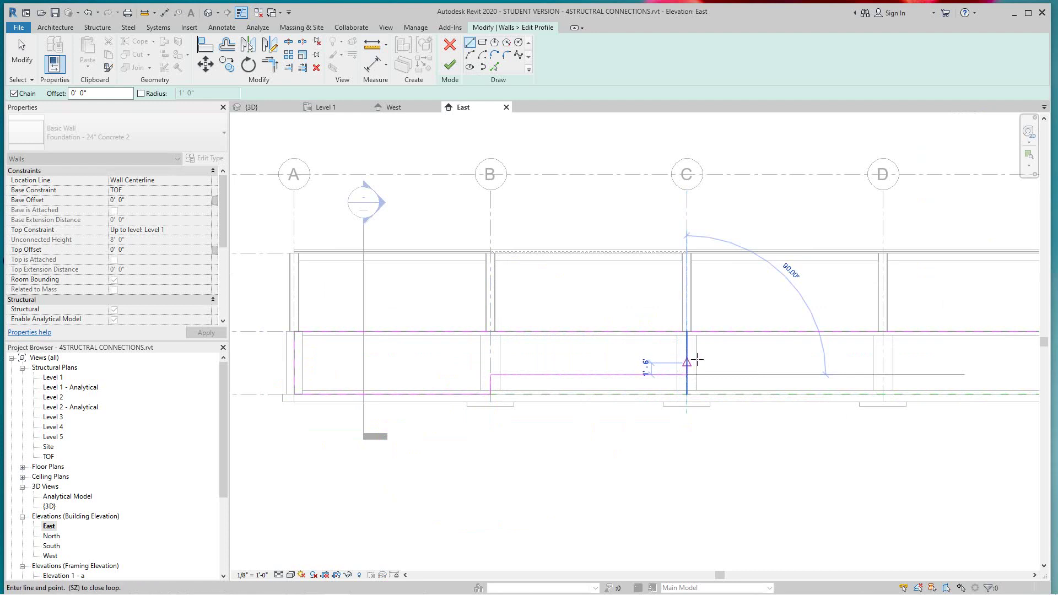
left_click(753, 357)
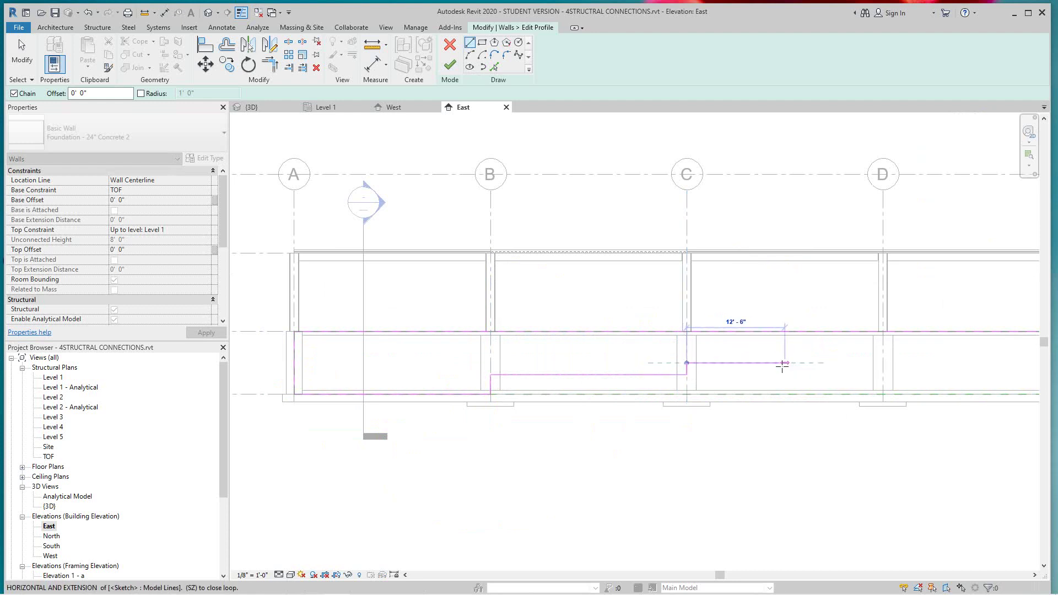
scroll(781, 364, "down", 1)
middle_click_drag(734, 378, 655, 380)
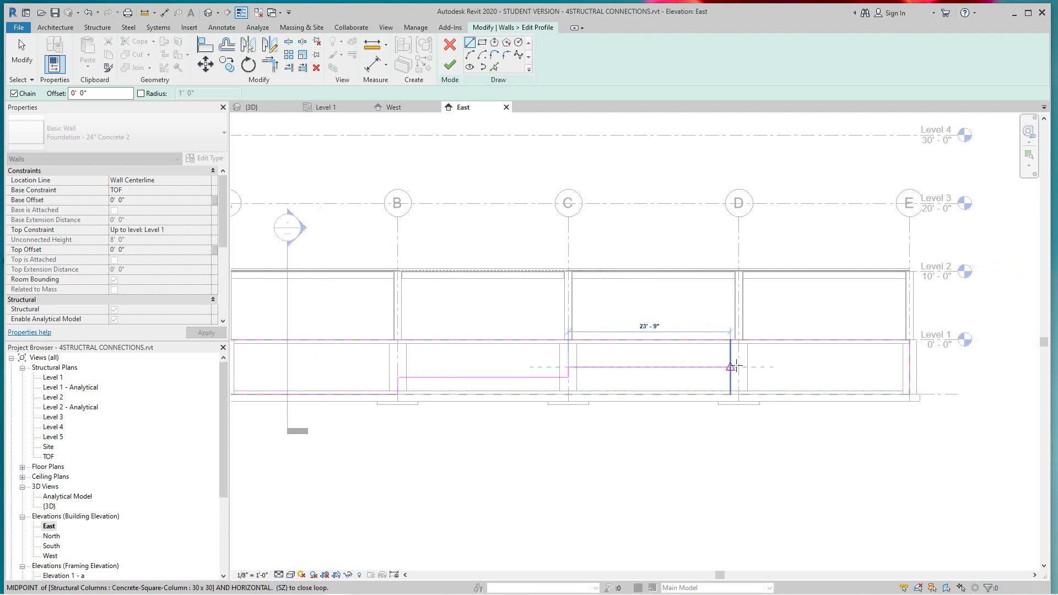
left_click(738, 367)
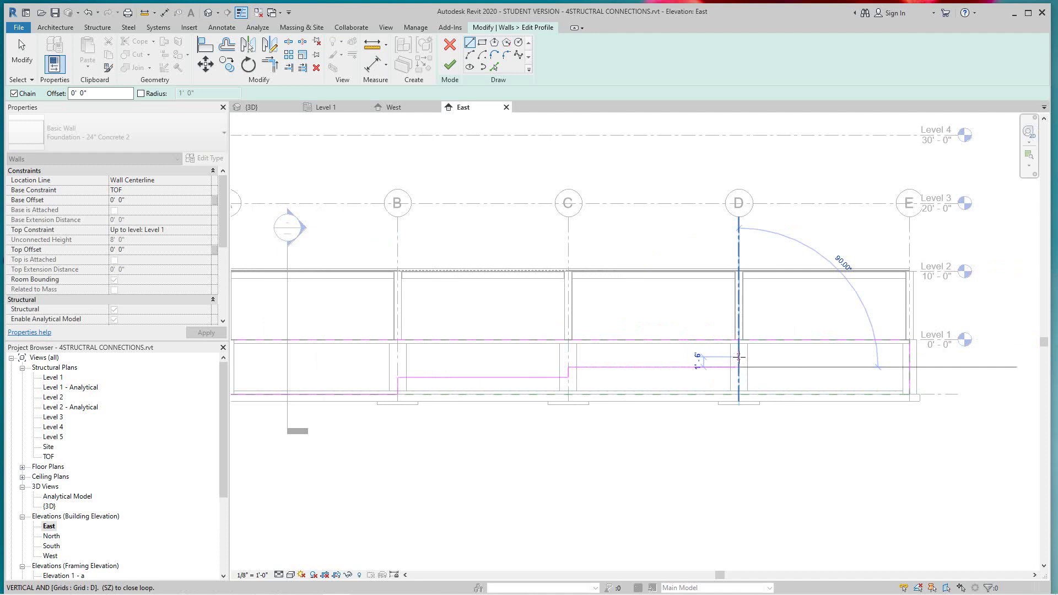
scroll(738, 357, "up", 2)
left_click(739, 357)
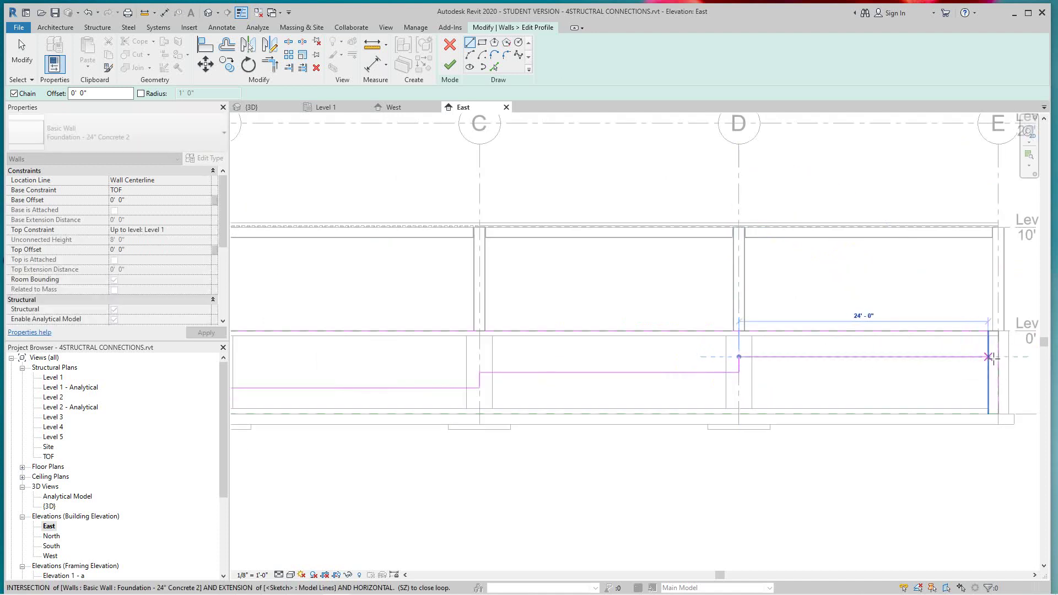
left_click(999, 356)
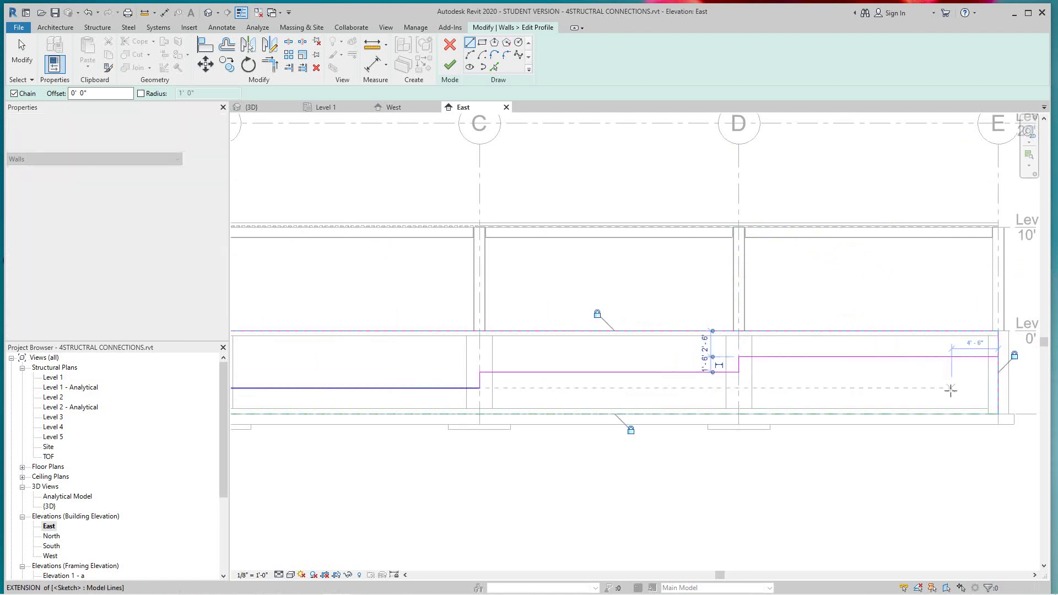
scroll(1002, 380, "up", 3)
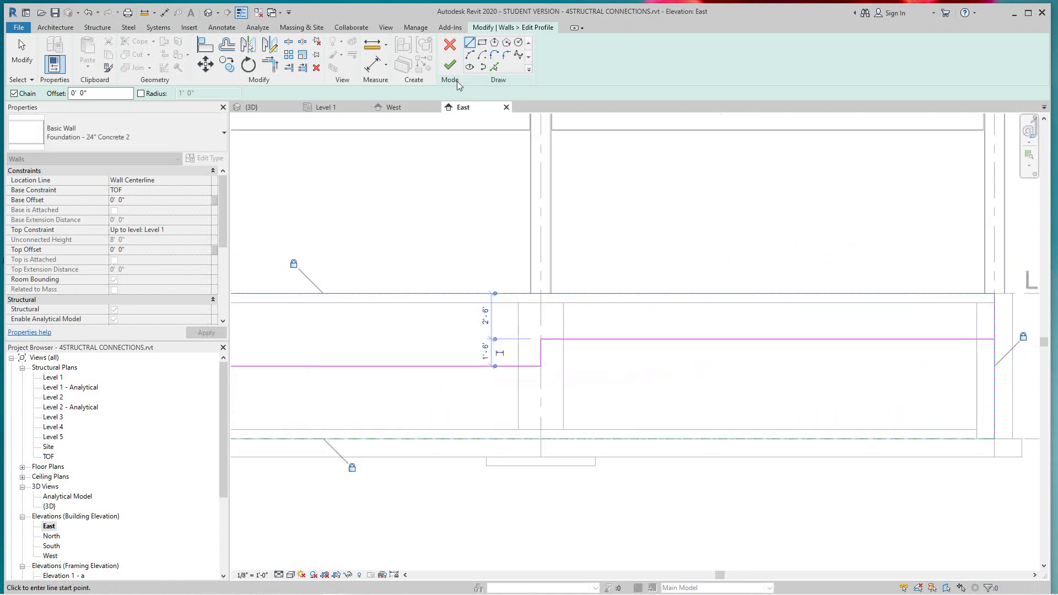
left_click(271, 66)
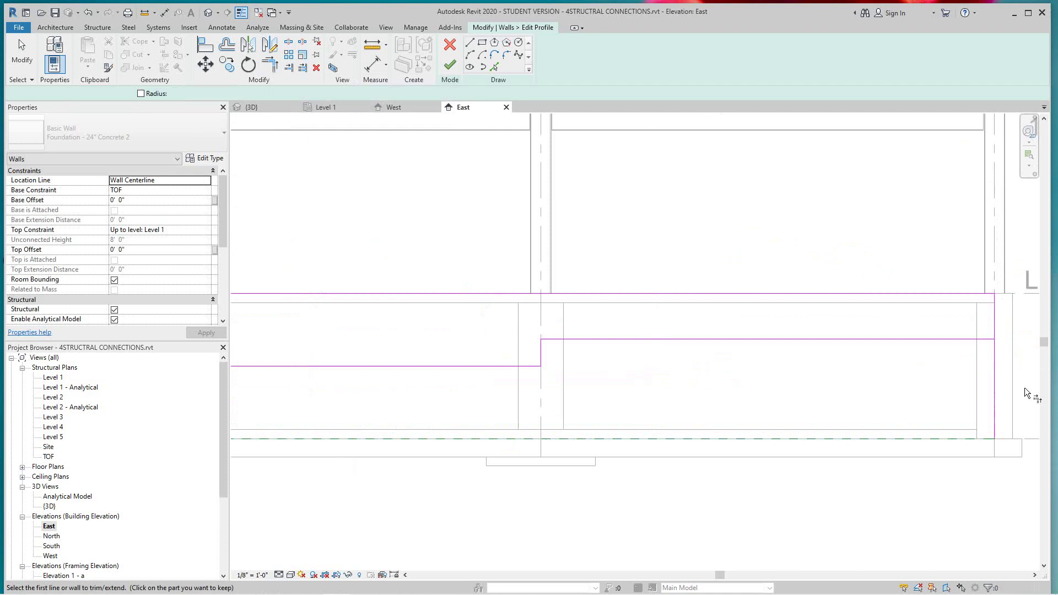
left_click(996, 328)
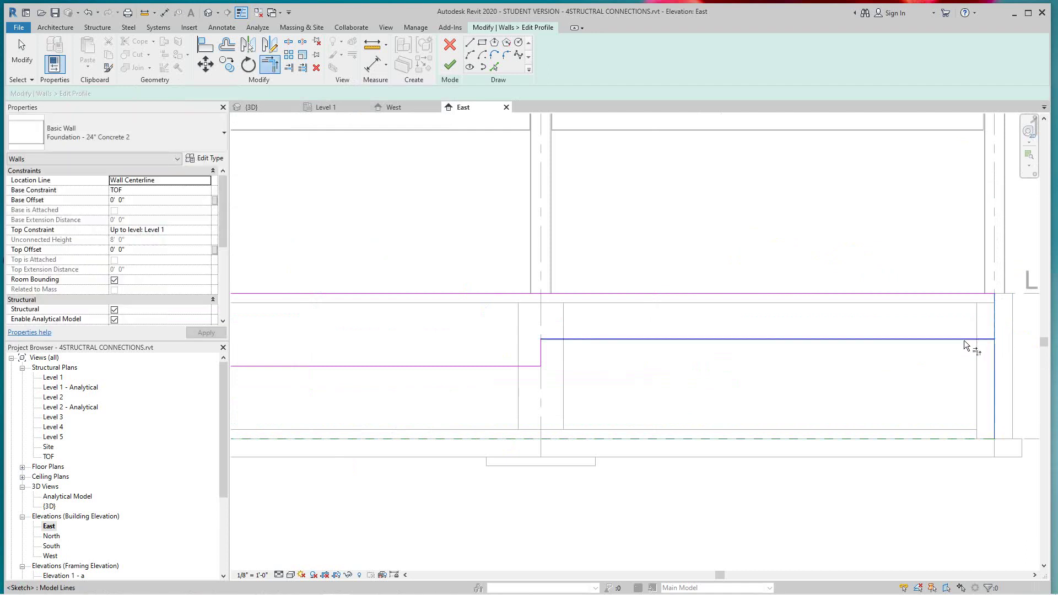
left_click(963, 339)
scroll(871, 377, "down", 3)
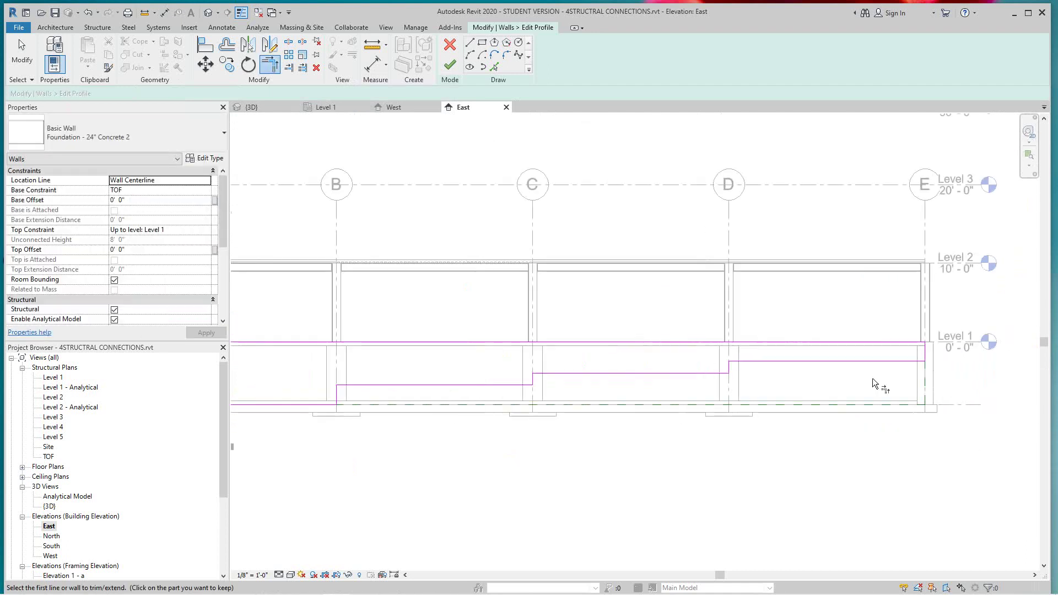
scroll(871, 378, "down", 1)
scroll(872, 377, "down", 1)
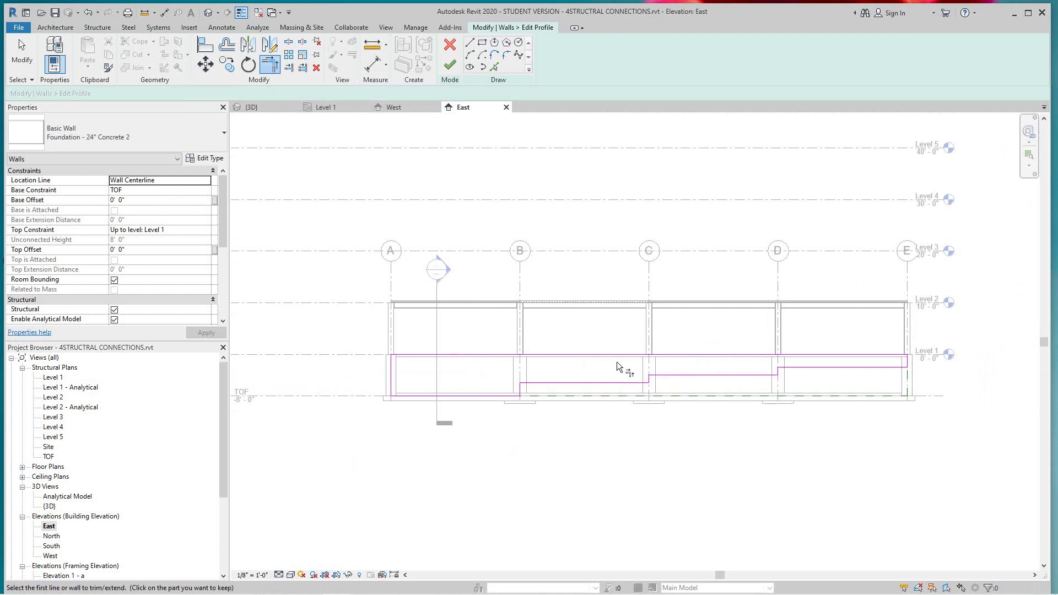
left_click(450, 65)
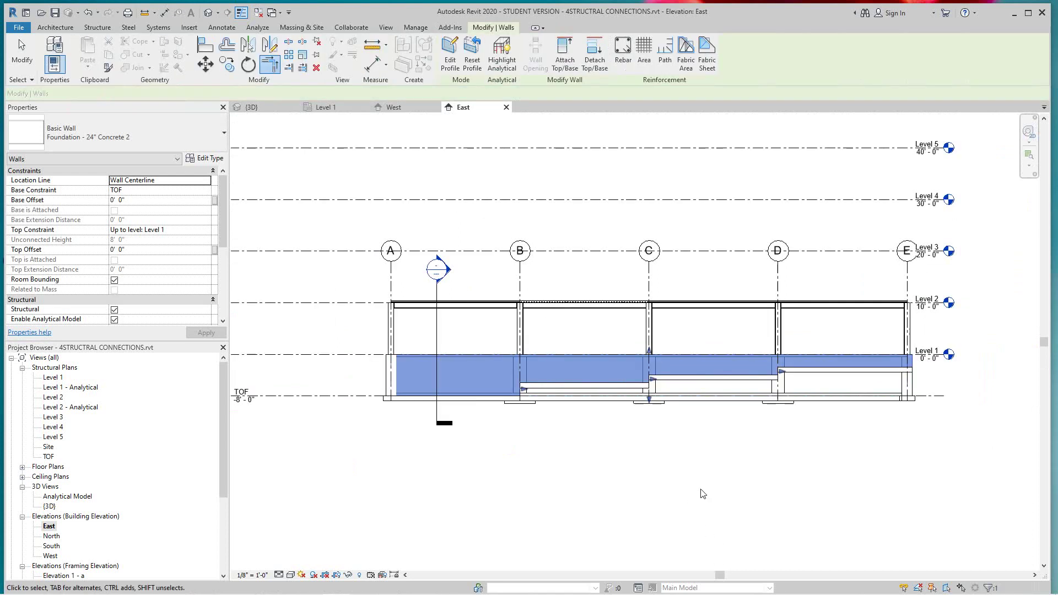
left_click(768, 474)
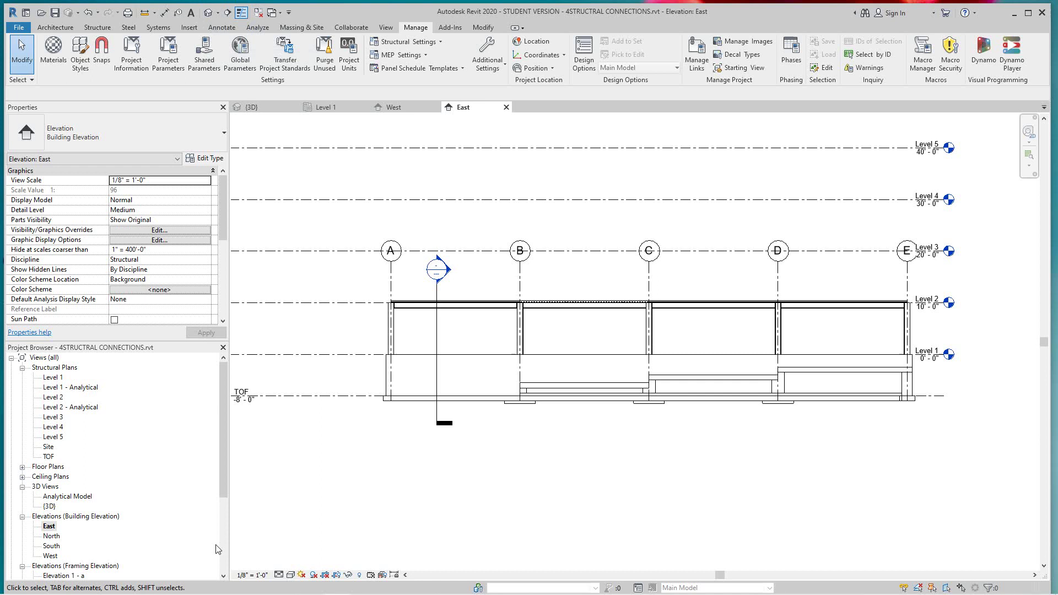
Set the East elevation's visual style to Shaded and open the default 3D view.
left_click(290, 576)
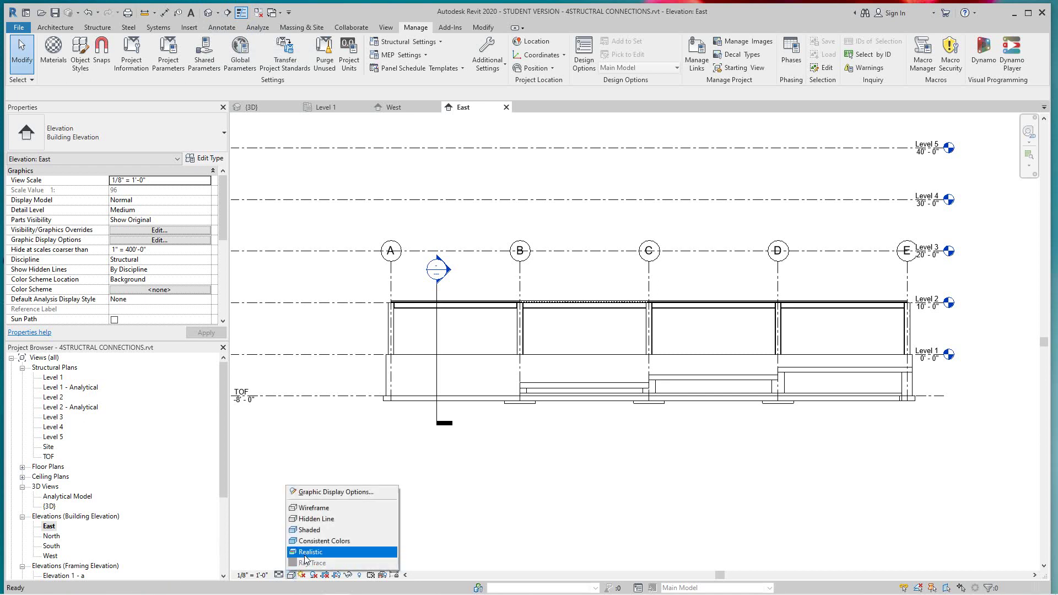
left_click(331, 529)
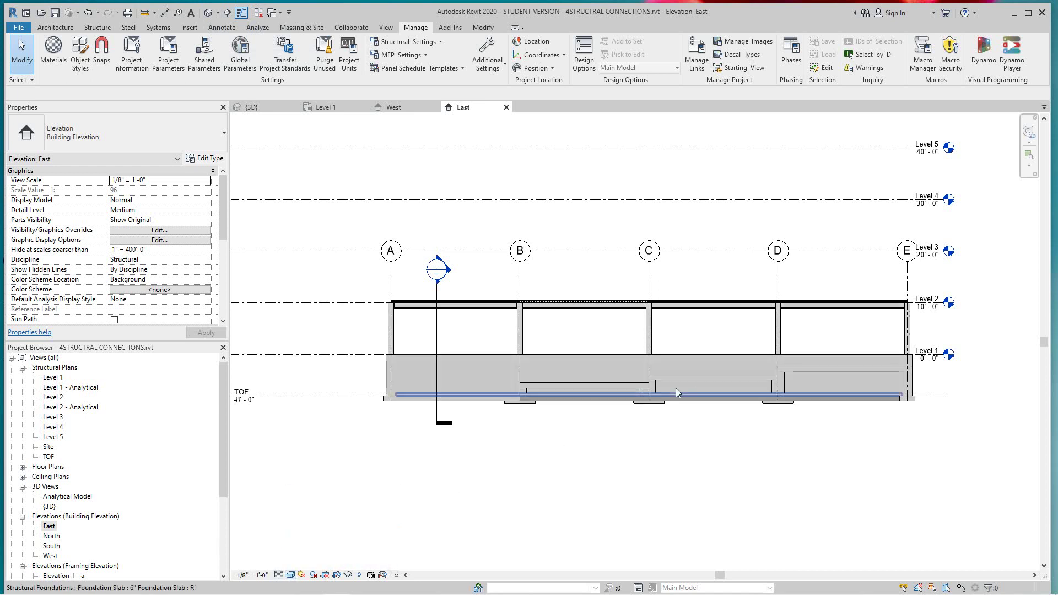
left_click(208, 12)
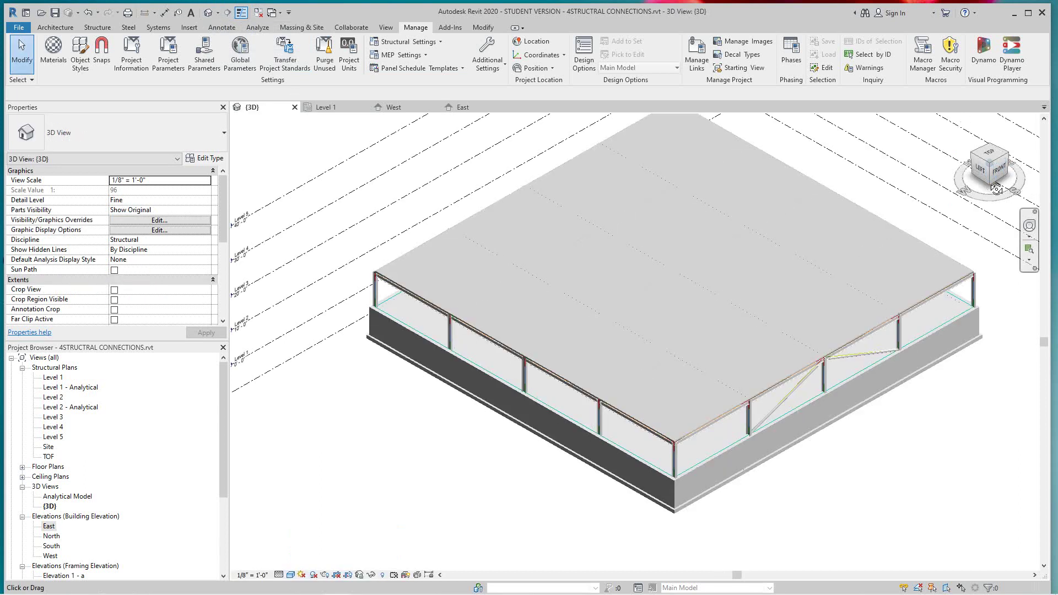
Orbit, pan and zoom the 3D view to inspect the stepped foundation wall and footing.
left_click_drag(996, 189, 669, 128)
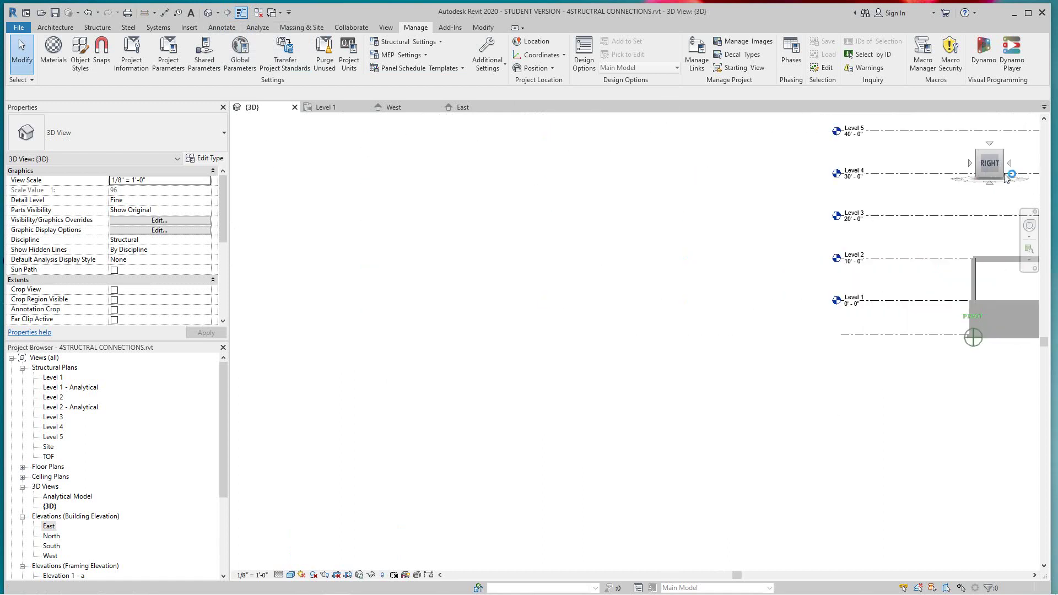
scroll(944, 242, "down", 1)
middle_click_drag(944, 243, 578, 358)
left_click_drag(975, 160, 239, 188)
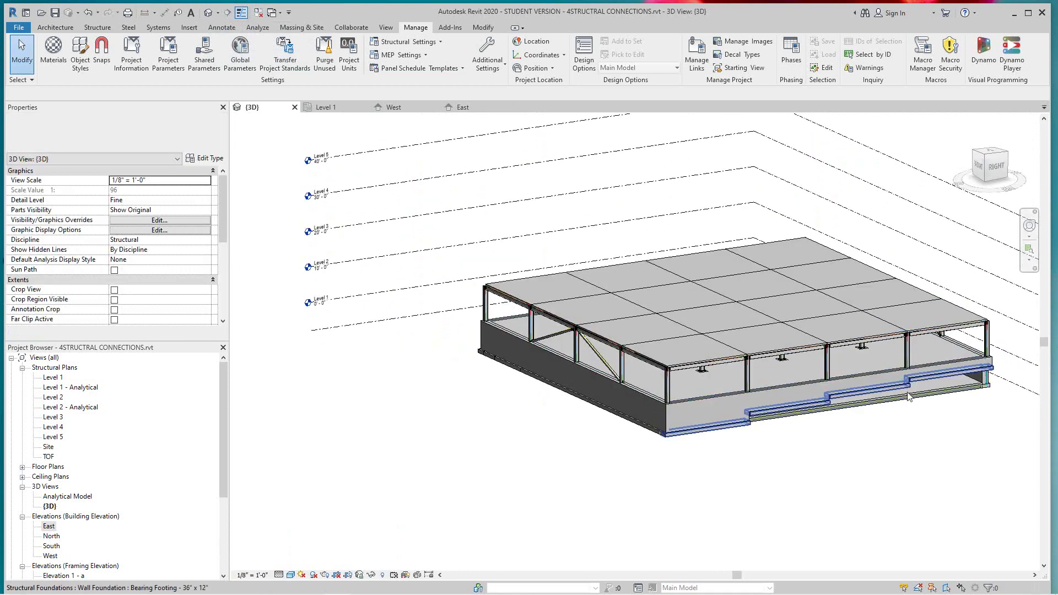
scroll(826, 428, "up", 4)
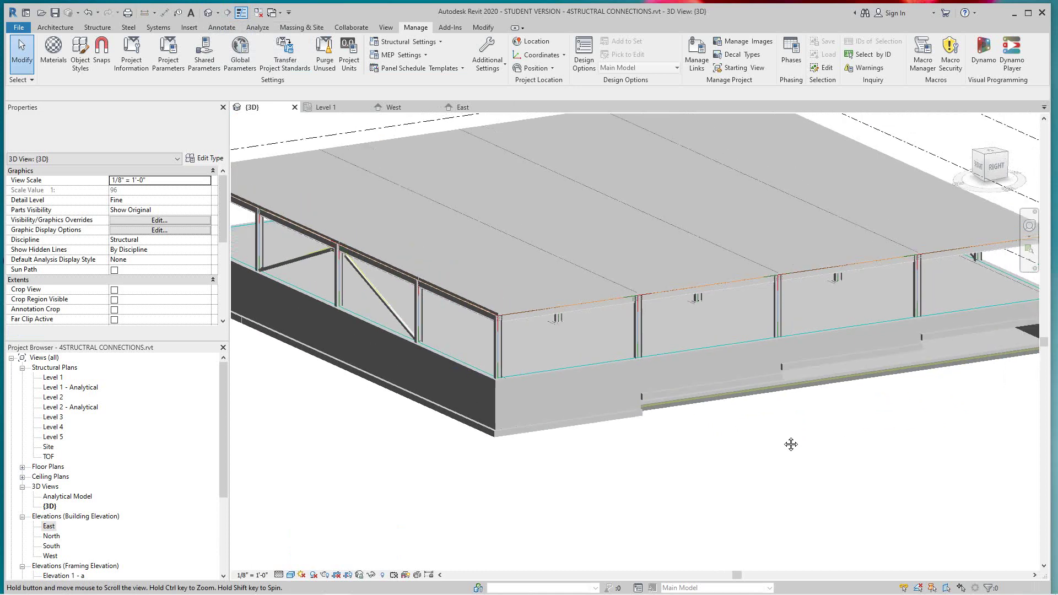
middle_click_drag(790, 444, 716, 421)
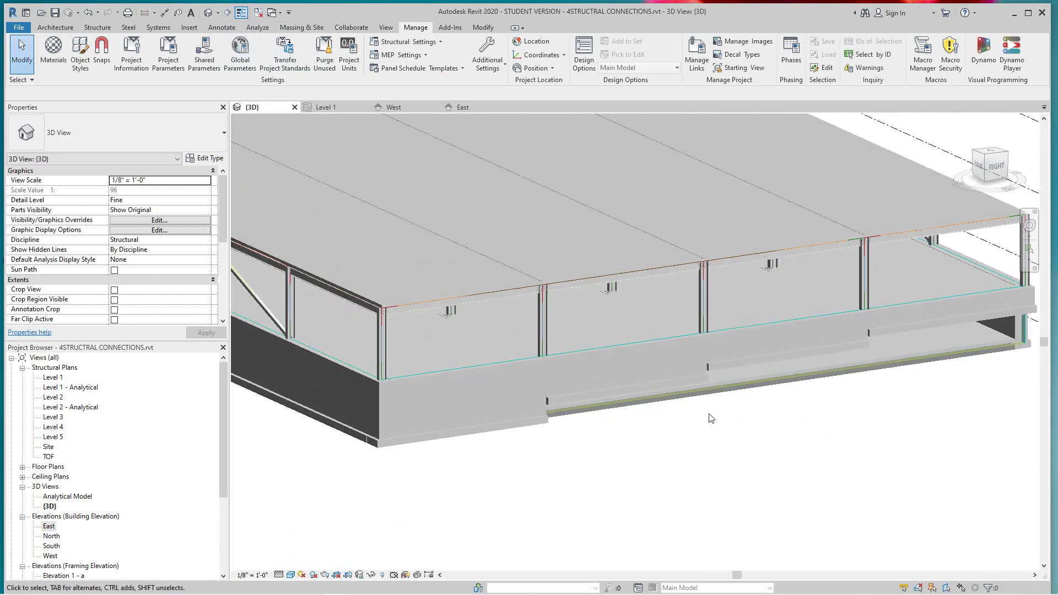
scroll(713, 421, "up", 4)
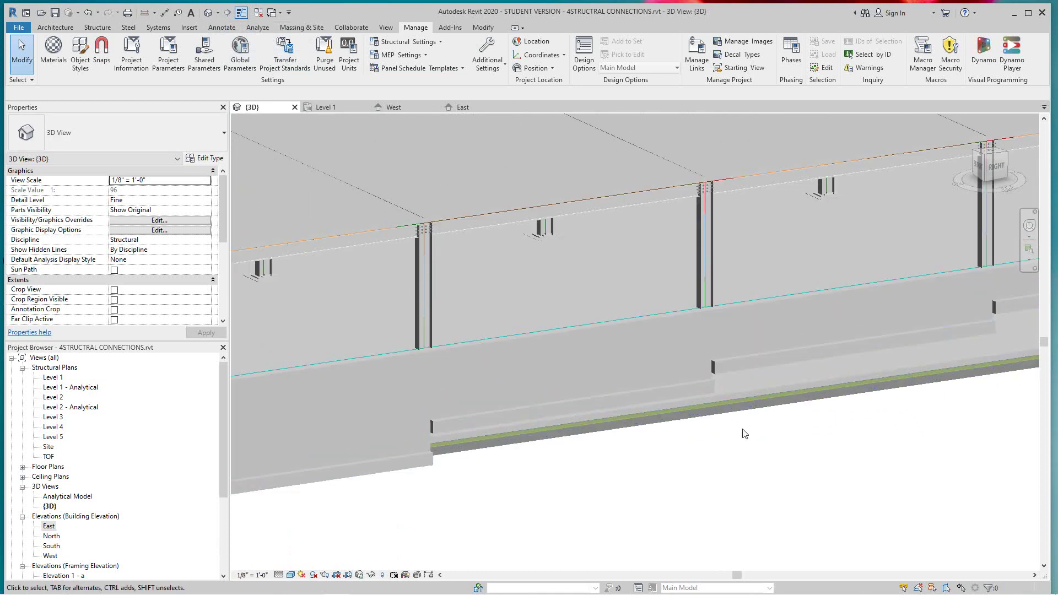
scroll(740, 437, "down", 5)
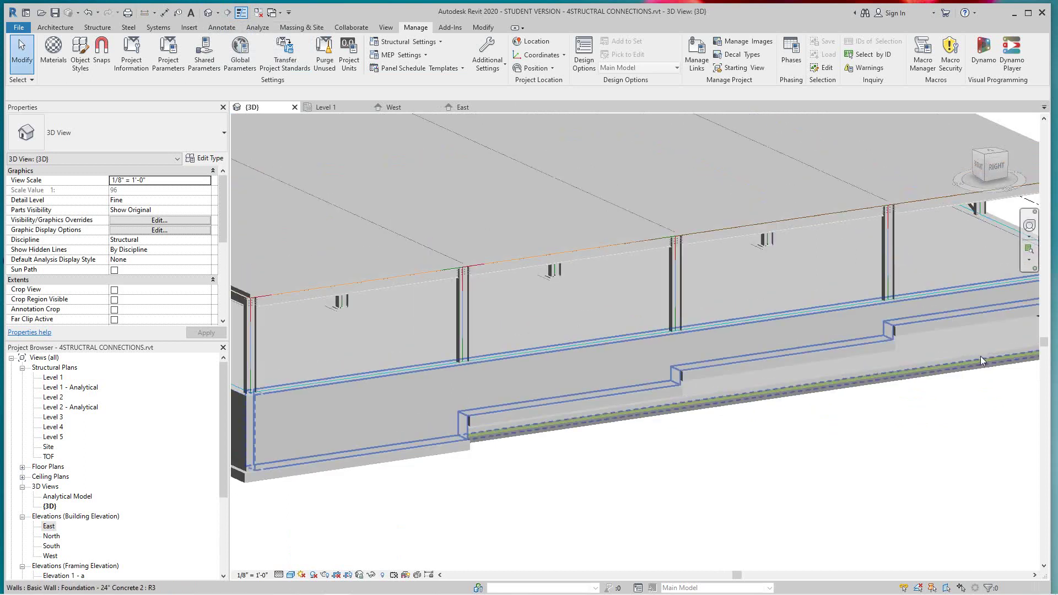
middle_click_drag(980, 356, 850, 401)
scroll(826, 357, "up", 4)
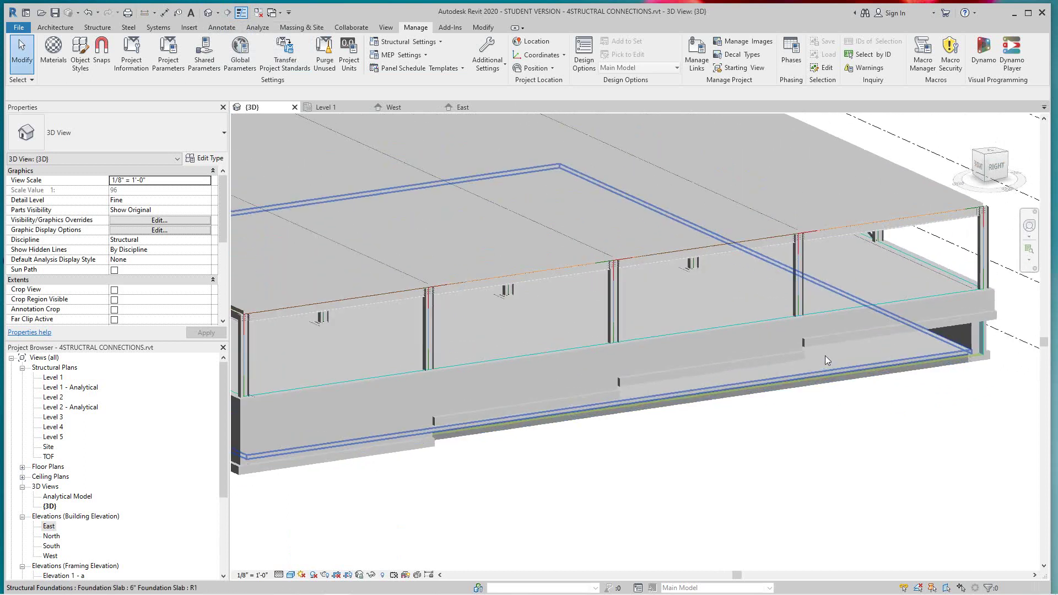
scroll(822, 352, "up", 1)
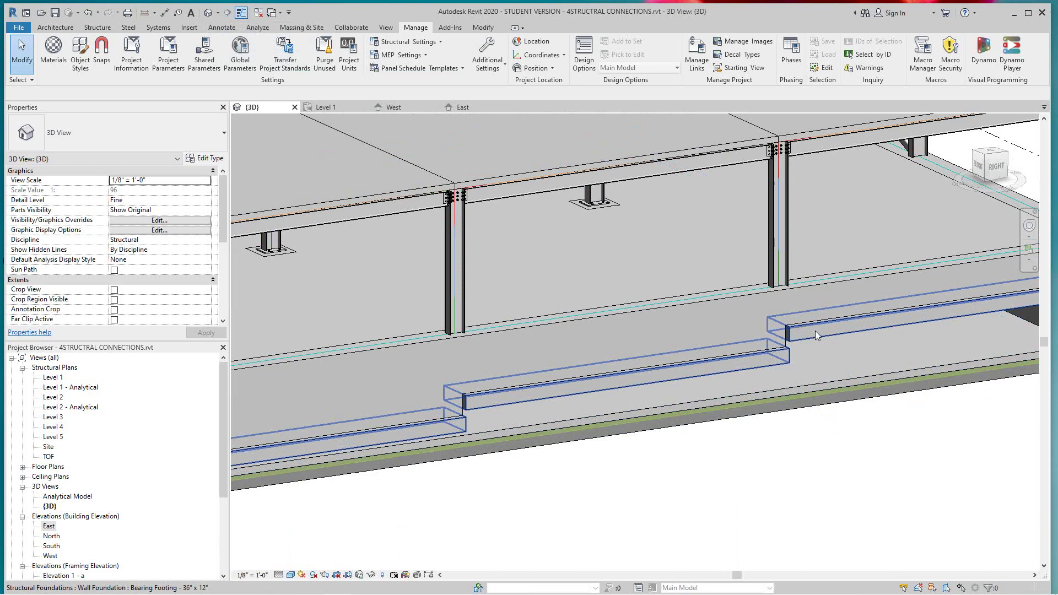
scroll(811, 345, "down", 5)
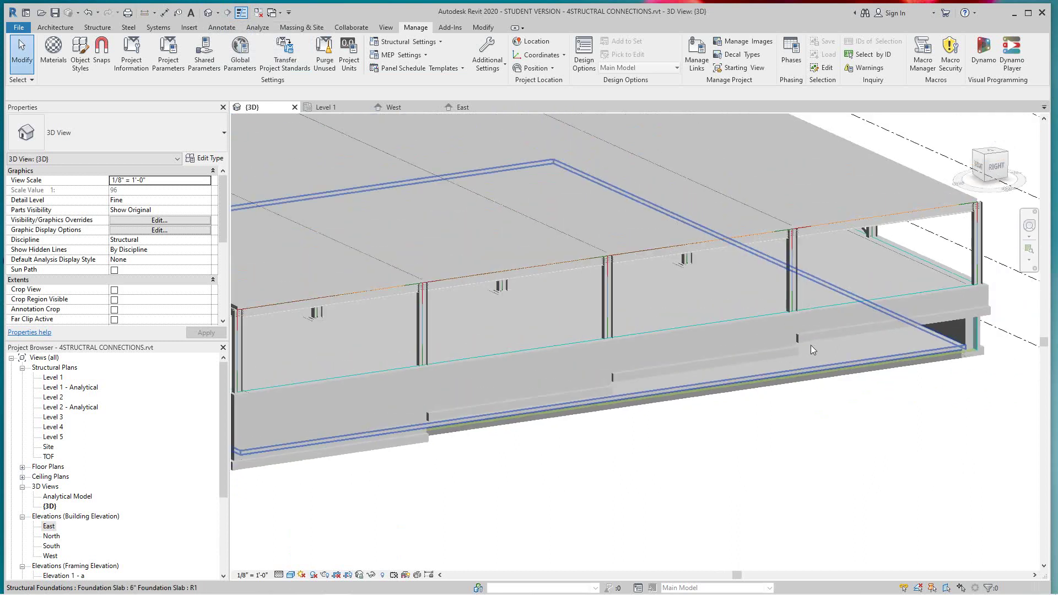
scroll(814, 352, "down", 2)
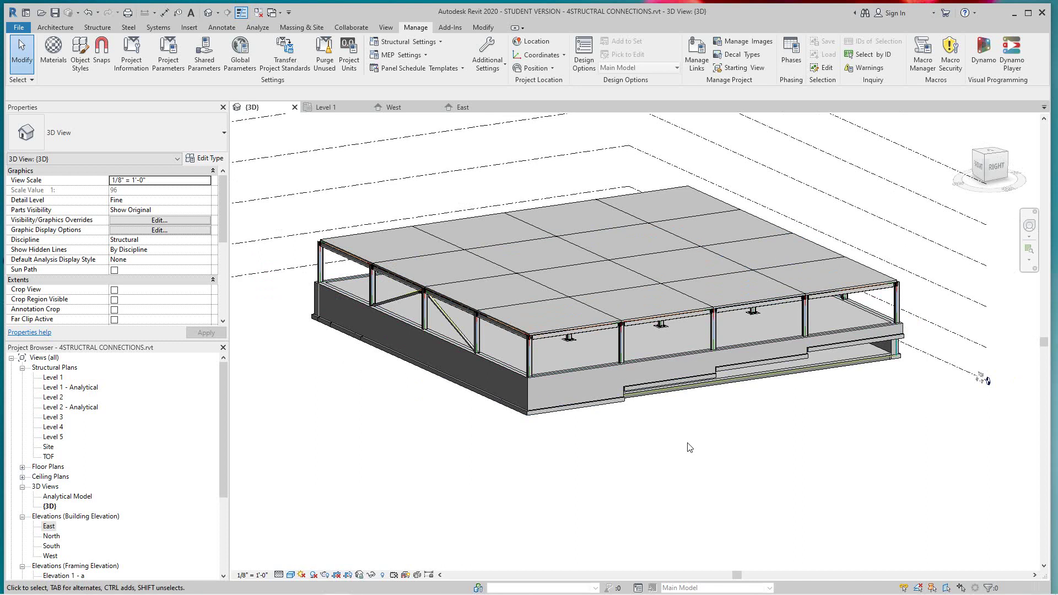
scroll(689, 447, "down", 2)
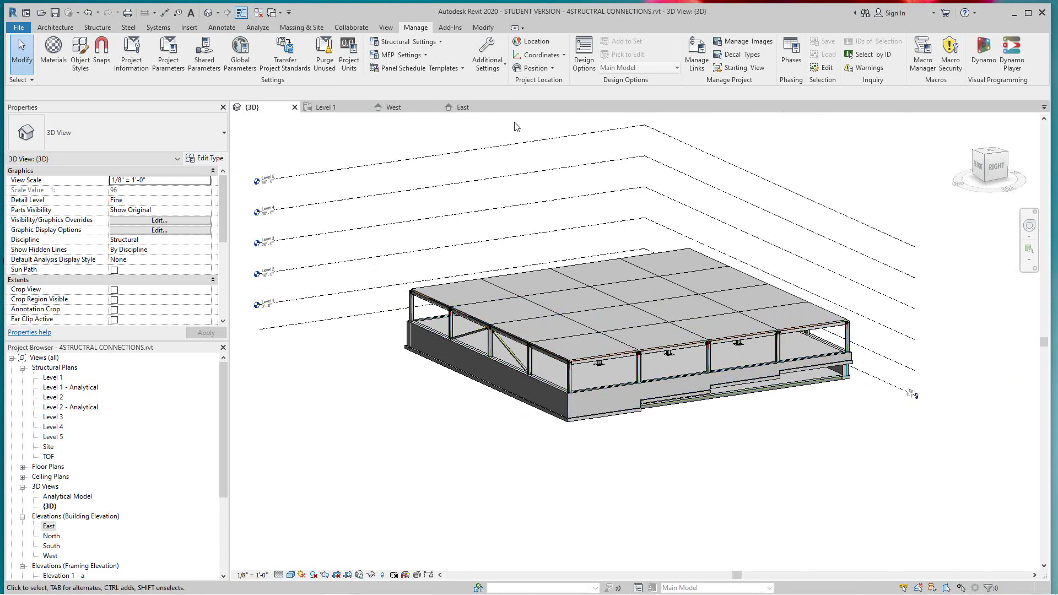
In the West elevation, split the foundation wall at the grid lines and select the E–D segment.
left_click(393, 109)
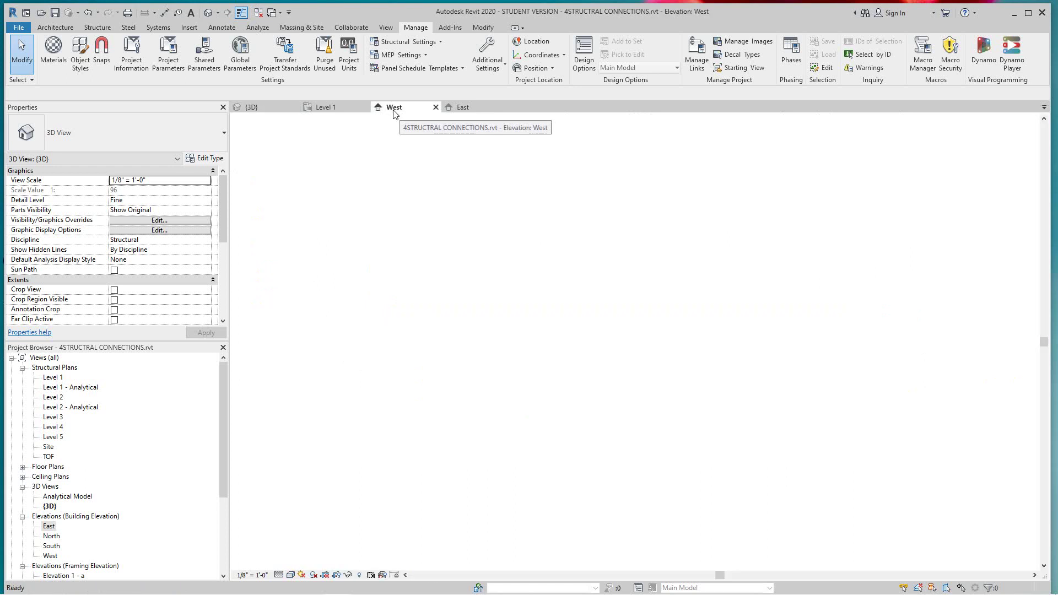
scroll(573, 483, "up", 3)
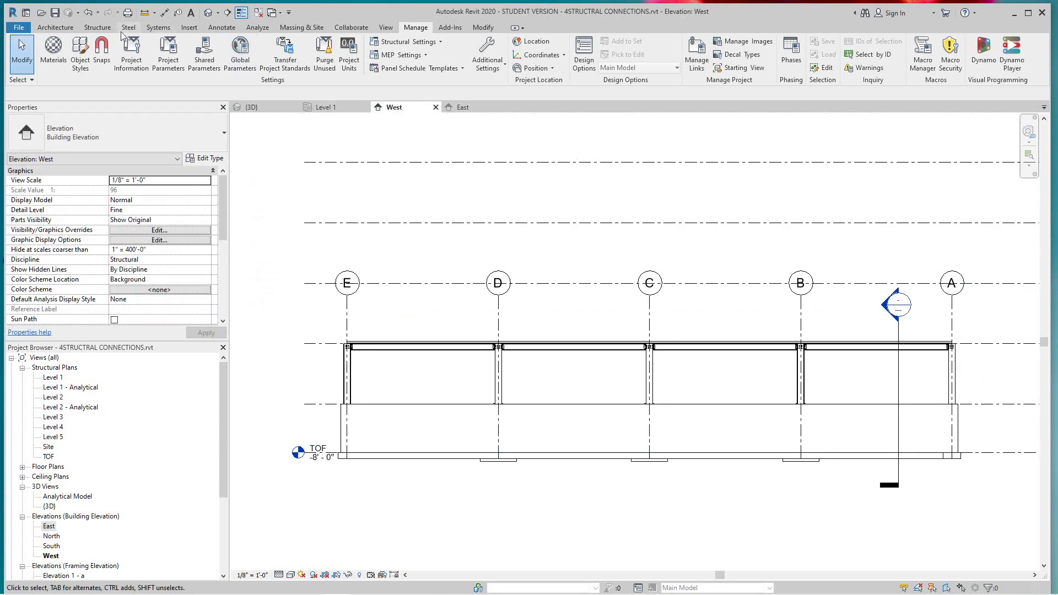
left_click(55, 27)
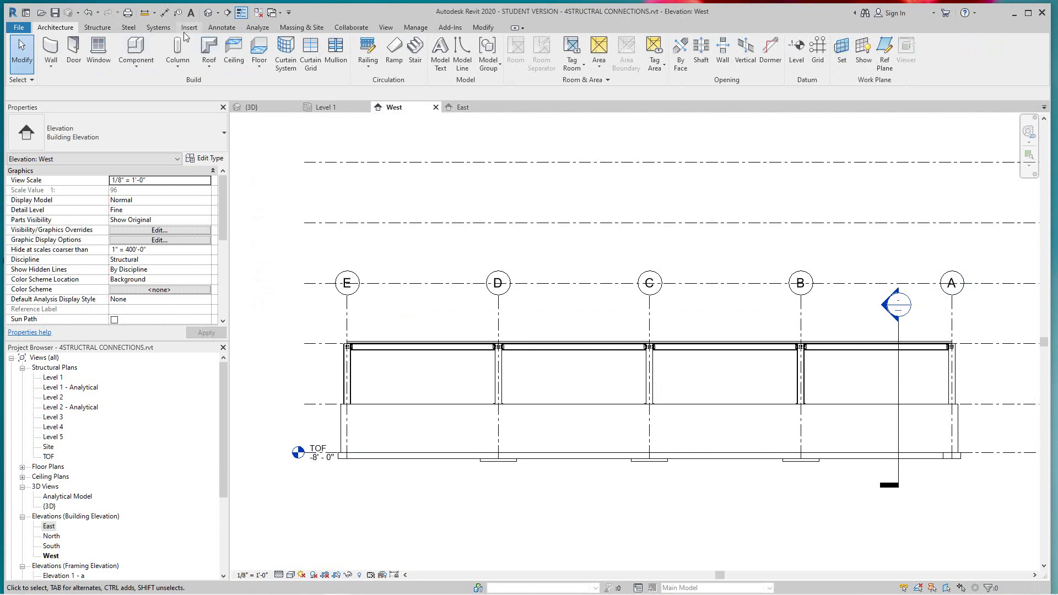
left_click(483, 28)
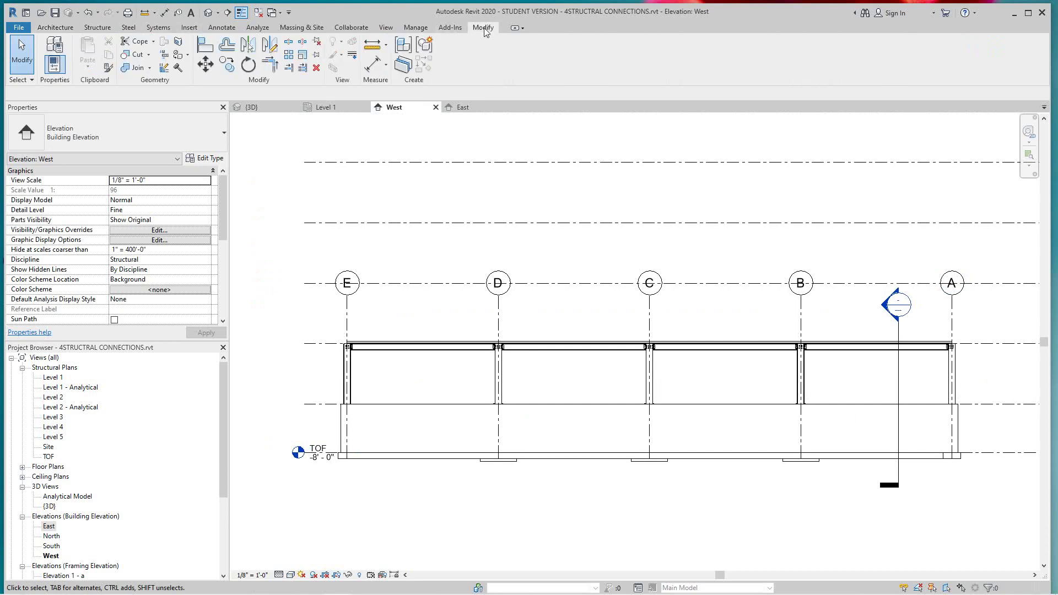
left_click(289, 43)
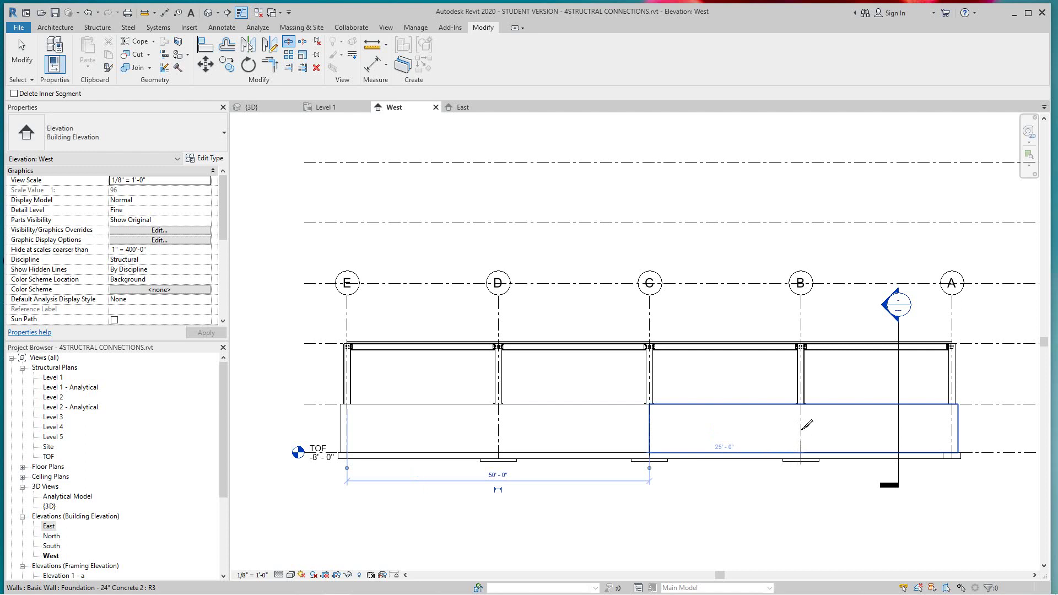
left_click(21, 53)
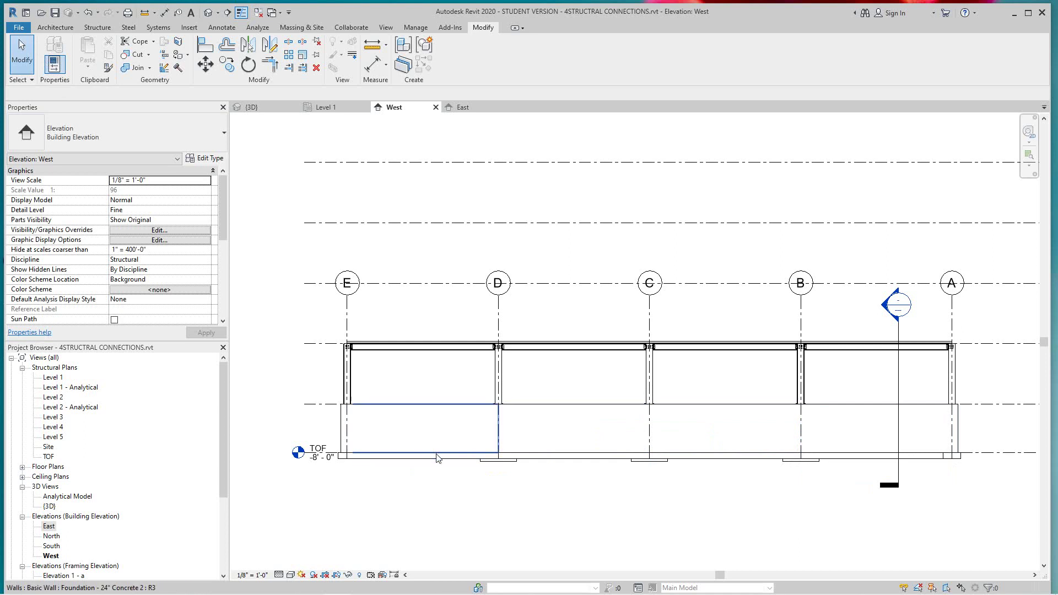
left_click(346, 421)
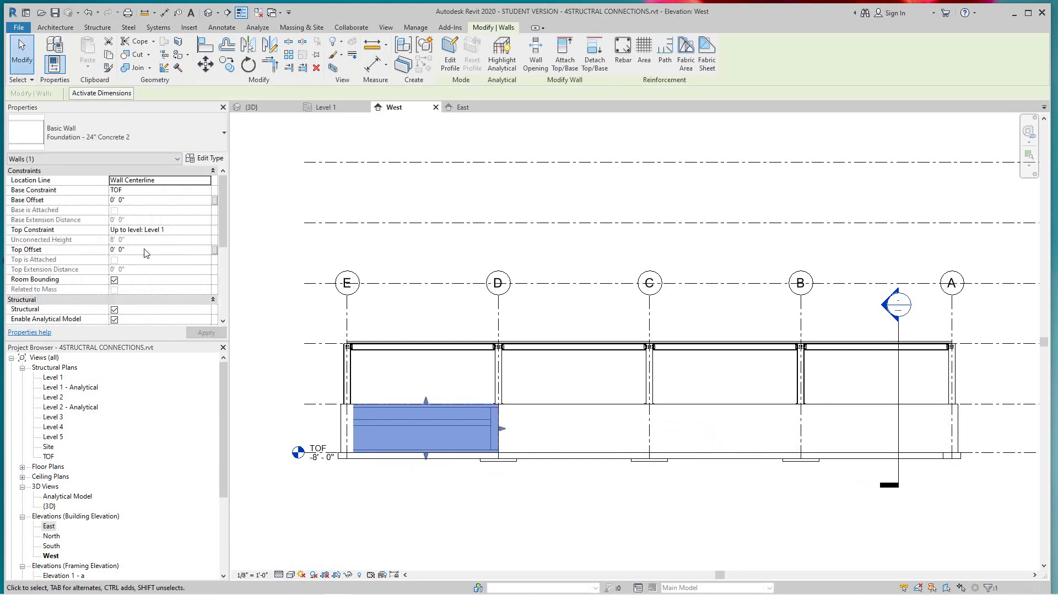
Set the E–D foundation wall's Base Offset to 1' 0" above TOF.
left_click(120, 200)
type("1")
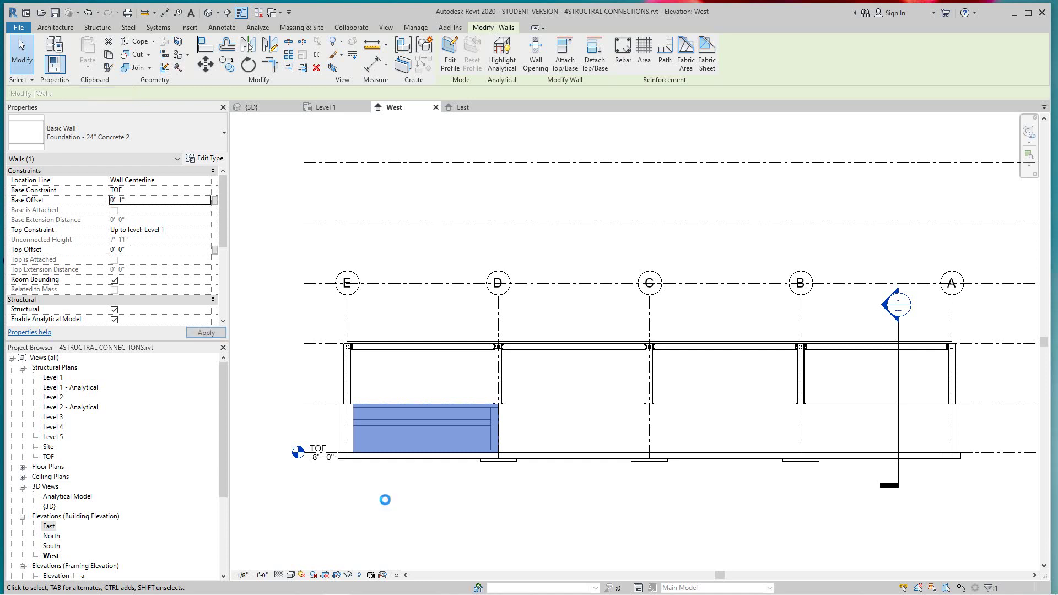
left_click(412, 513)
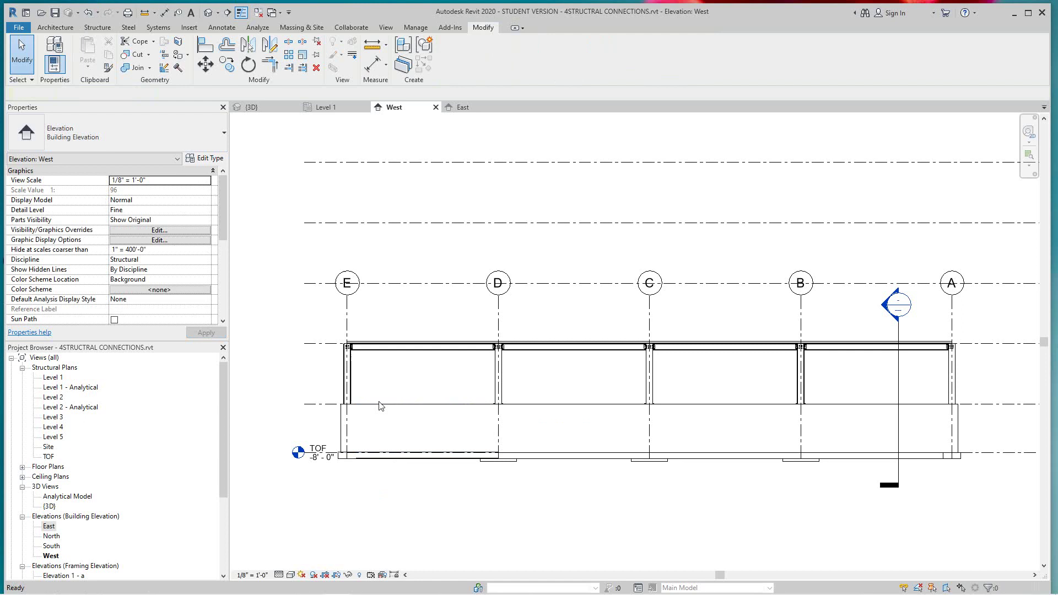
left_click(400, 422)
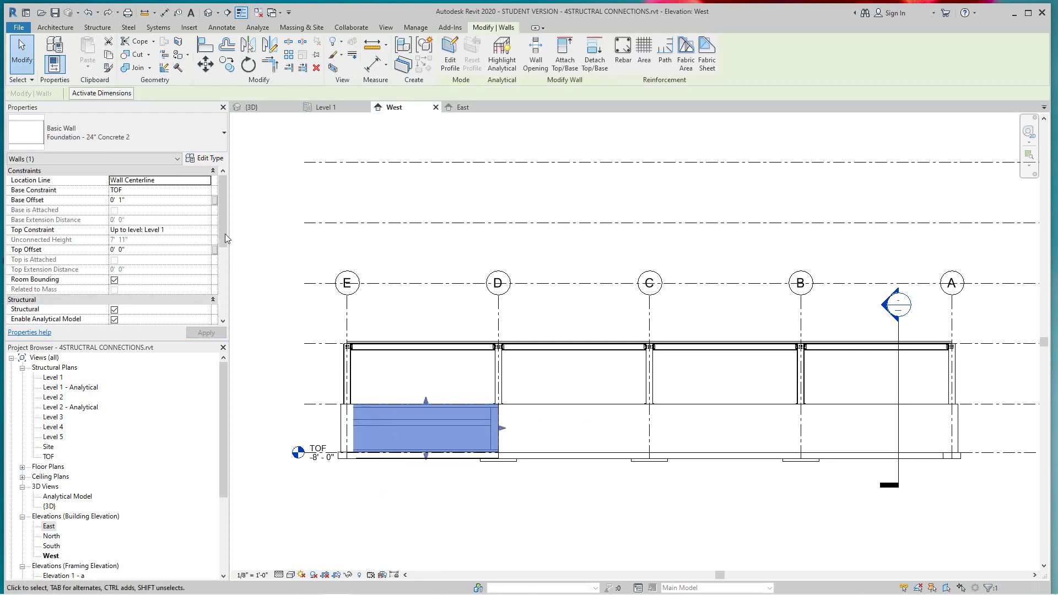
left_click(123, 200)
left_click(377, 524)
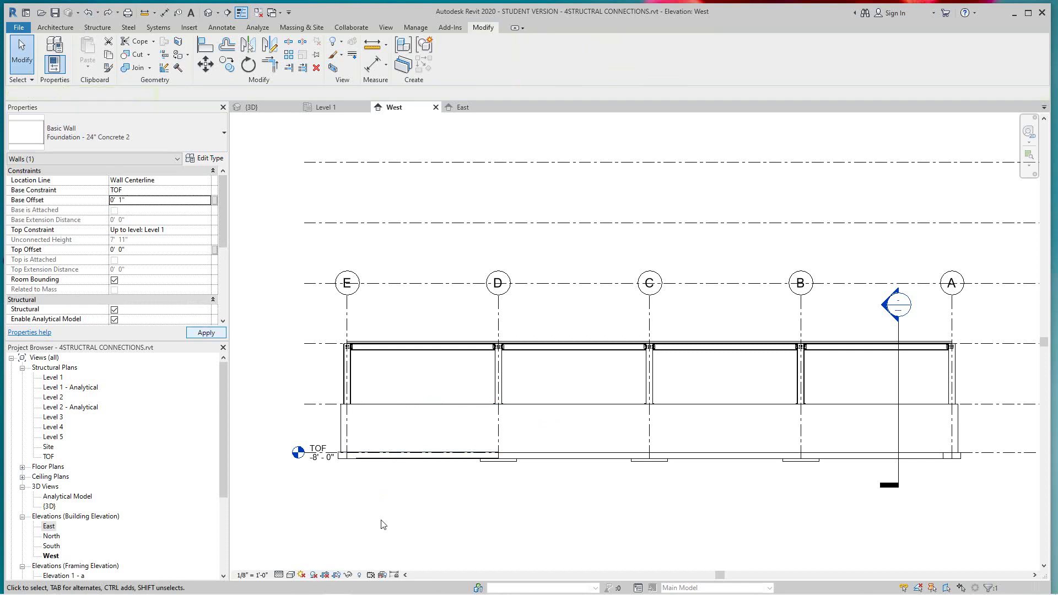
left_click(469, 428)
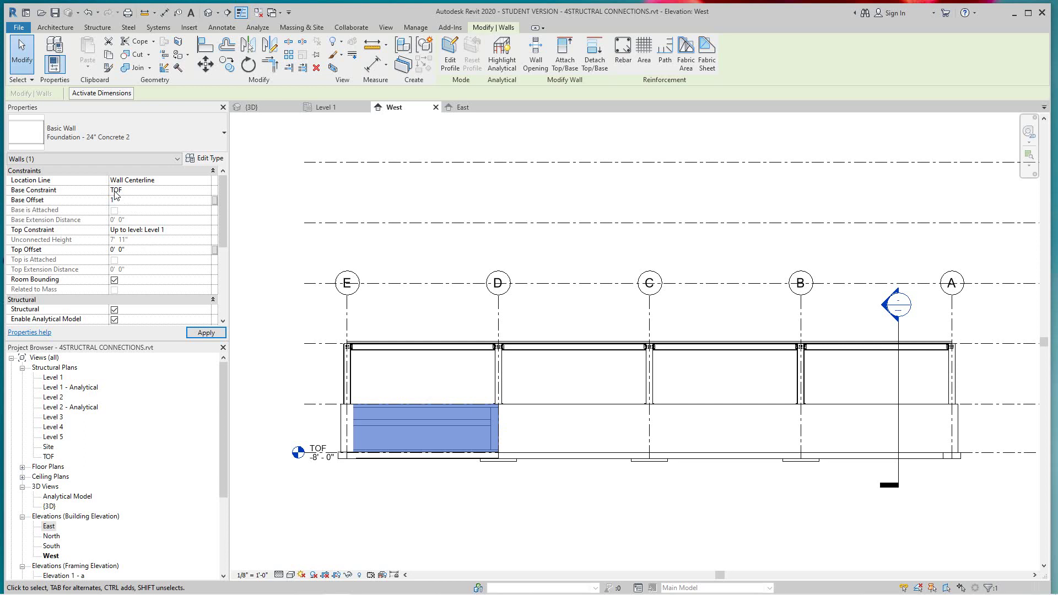
key("Return")
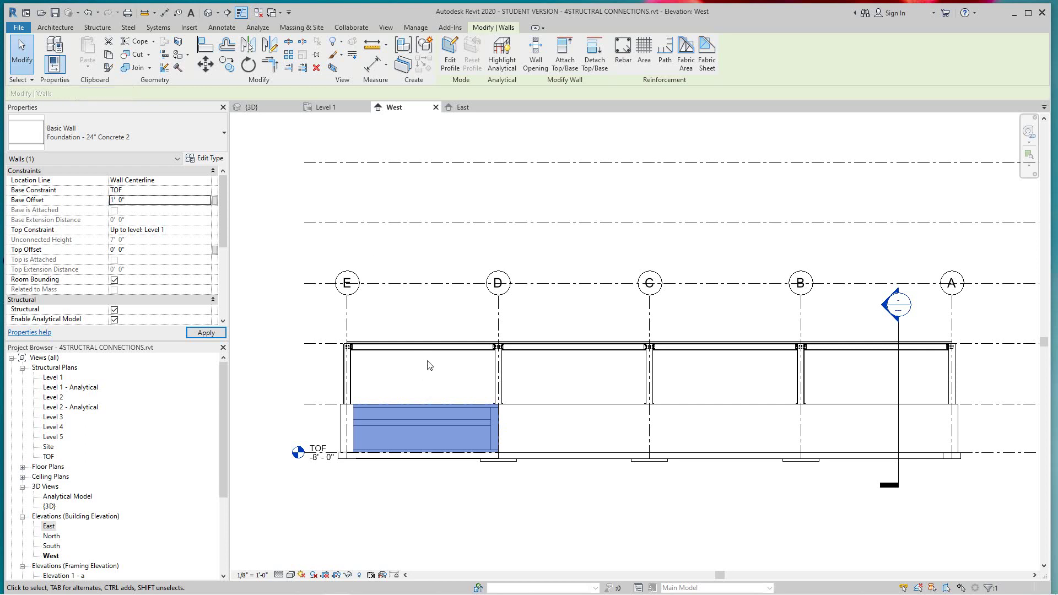
left_click(432, 377)
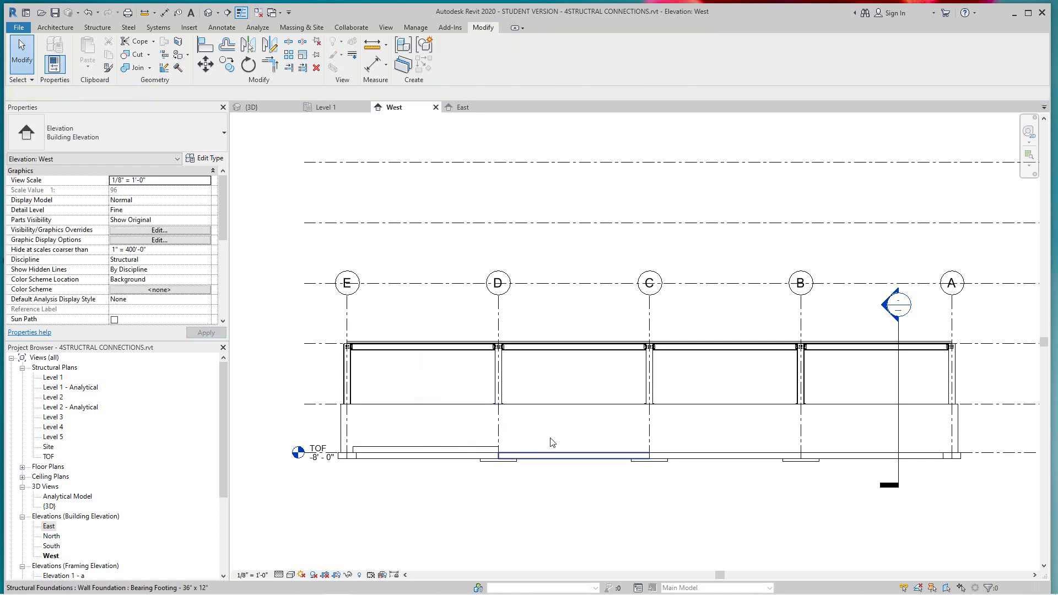
left_click(557, 421)
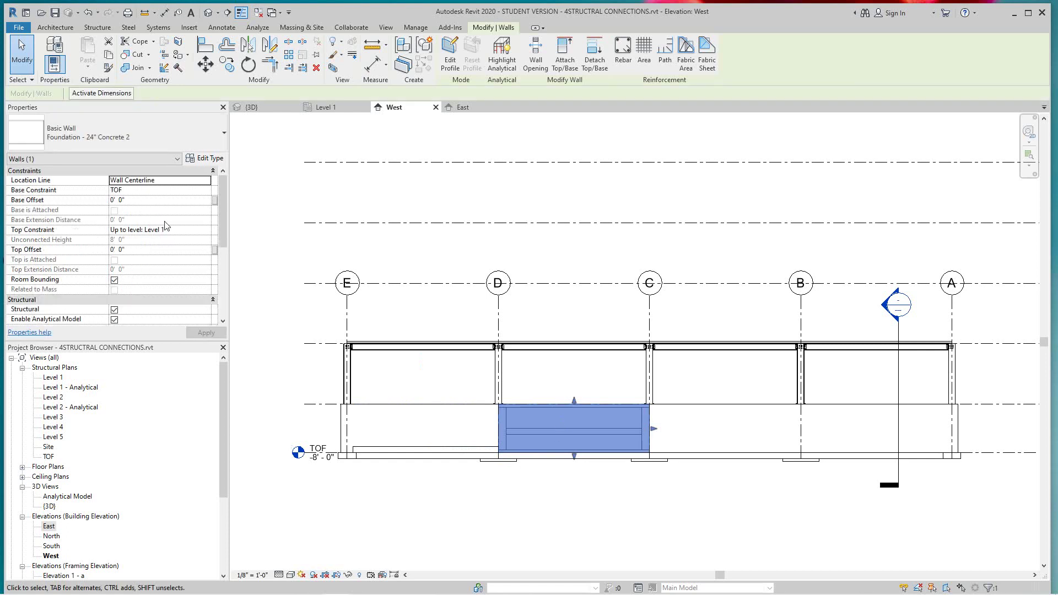
Set the D–C and C–B foundation walls' Base Offsets to 2' 0" and 3' 0".
left_click(129, 199)
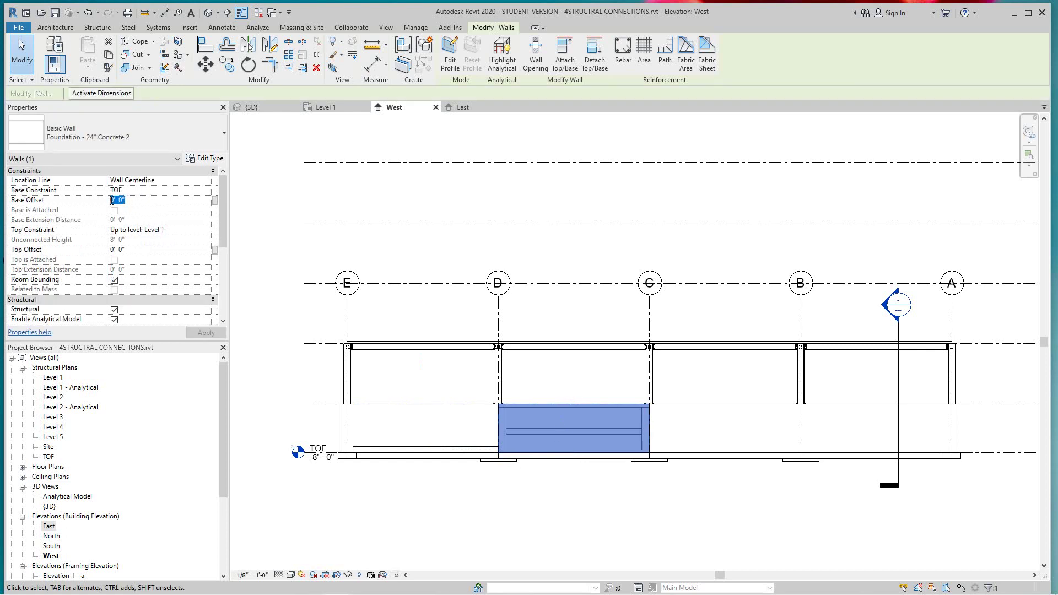
type("2")
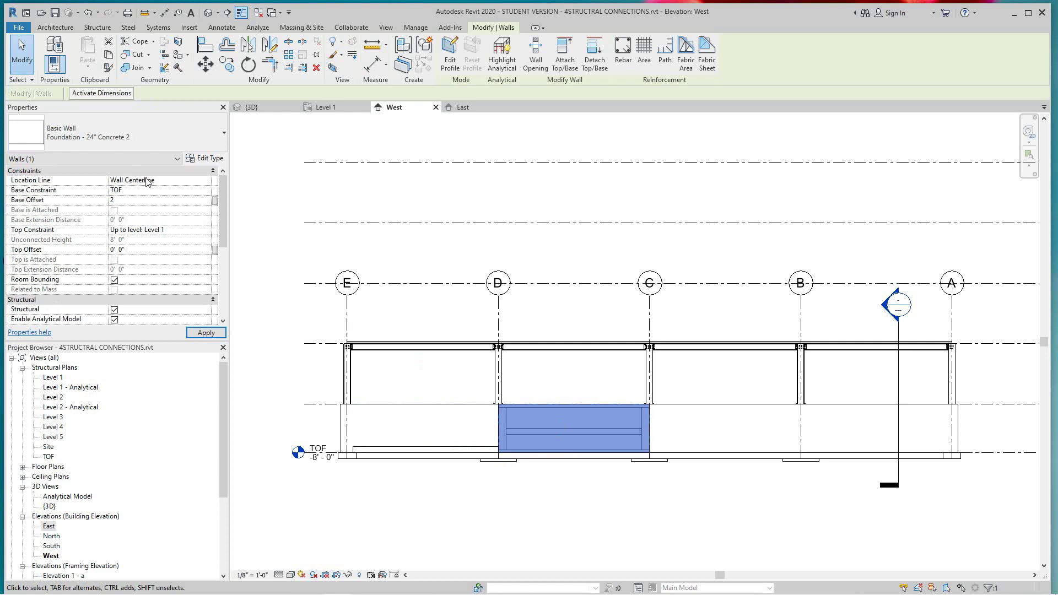
key("Return")
left_click(556, 515)
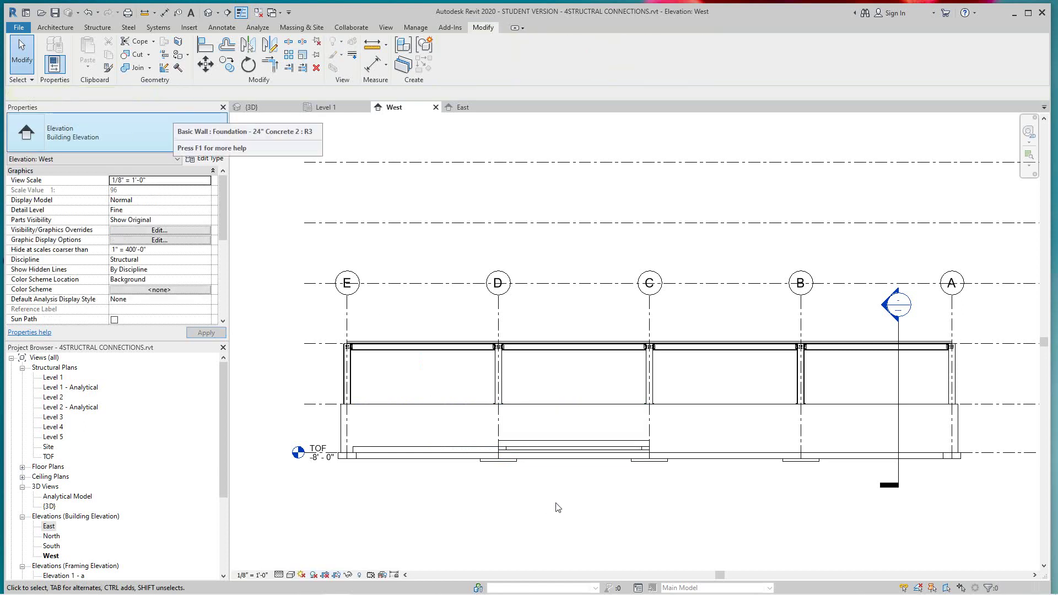
left_click(388, 293)
left_click(134, 205)
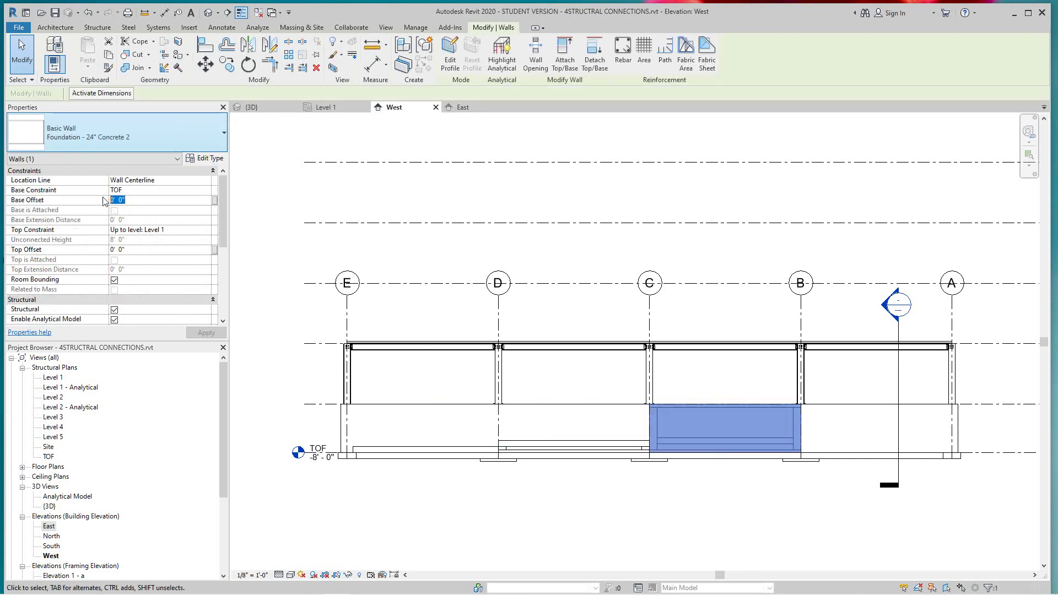
type("3")
key("Return")
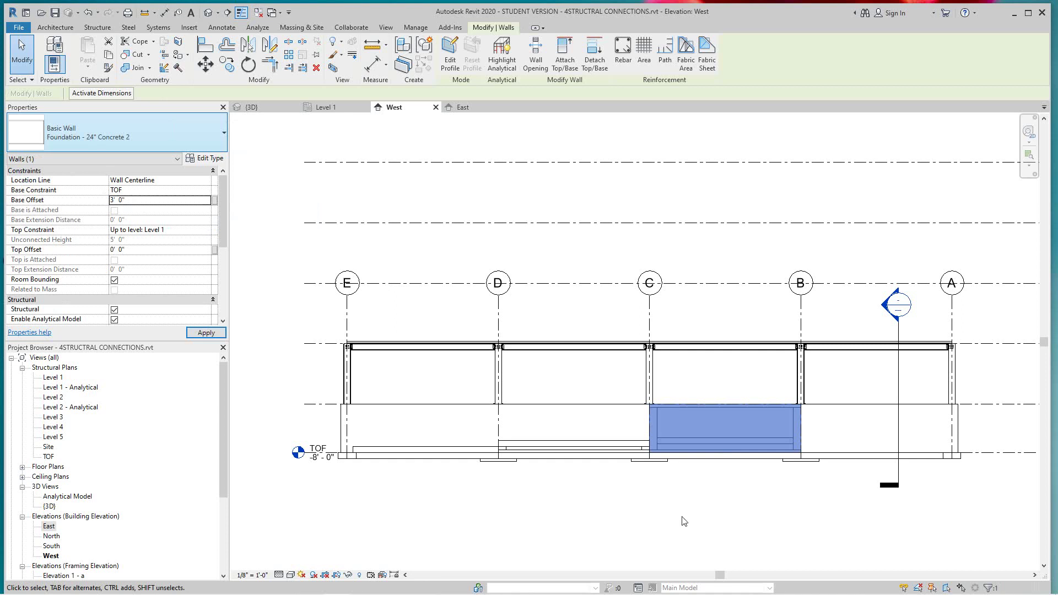
left_click(695, 523)
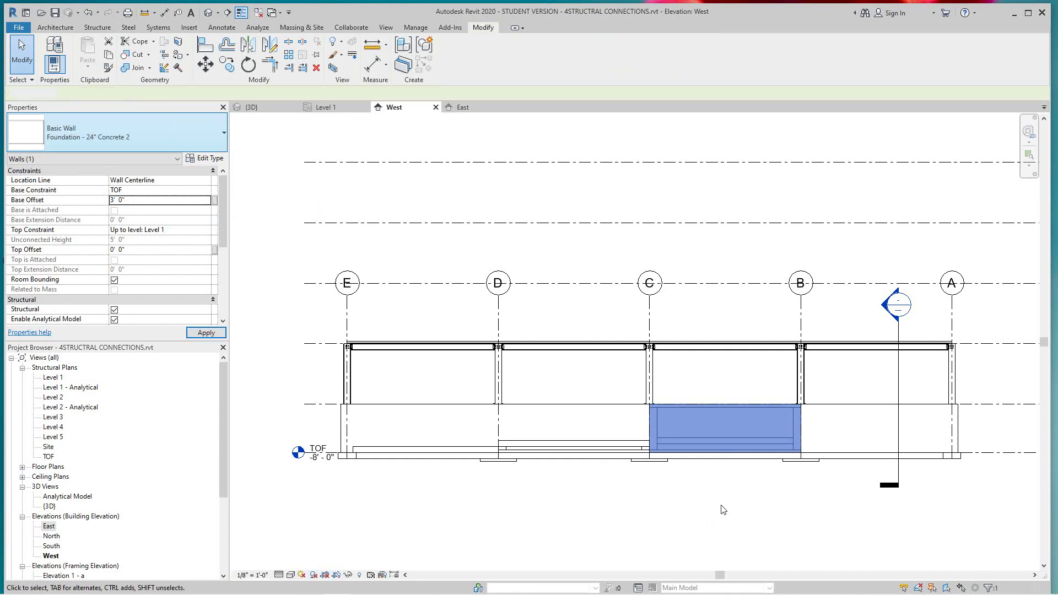
Raise the B–A foundation wall's Base Offset to 4' 0".
scroll(723, 505, "down", 1)
middle_click_drag(724, 504, 636, 484)
scroll(636, 484, "down", 1)
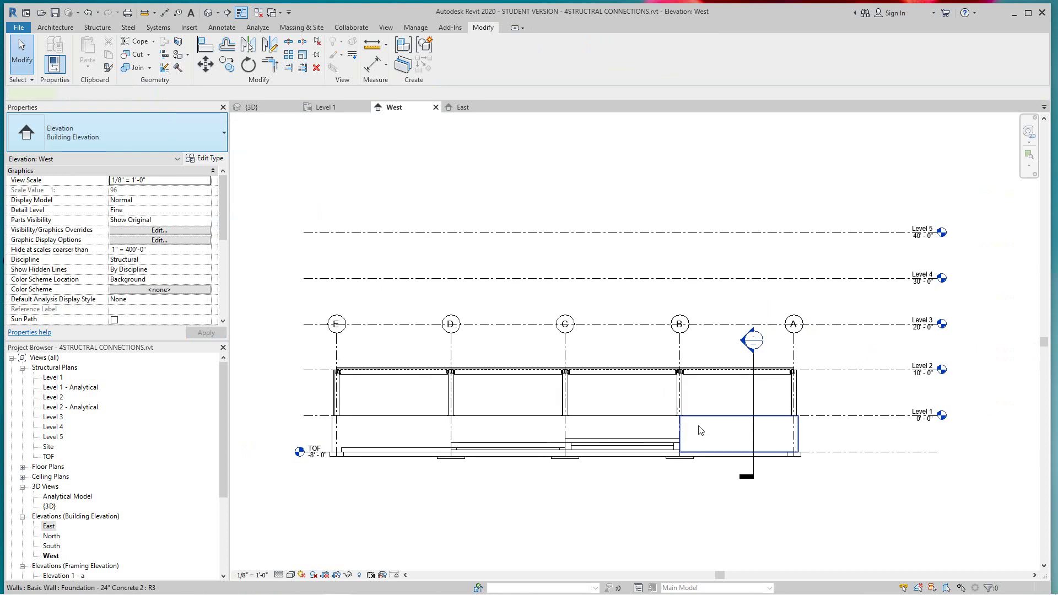
left_click(700, 430)
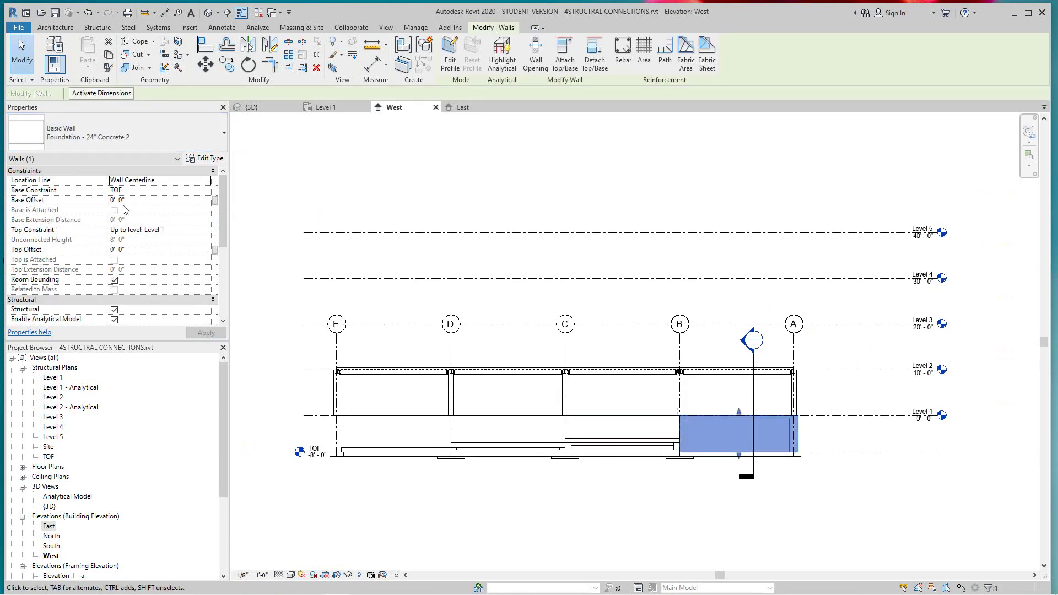
left_click(127, 200)
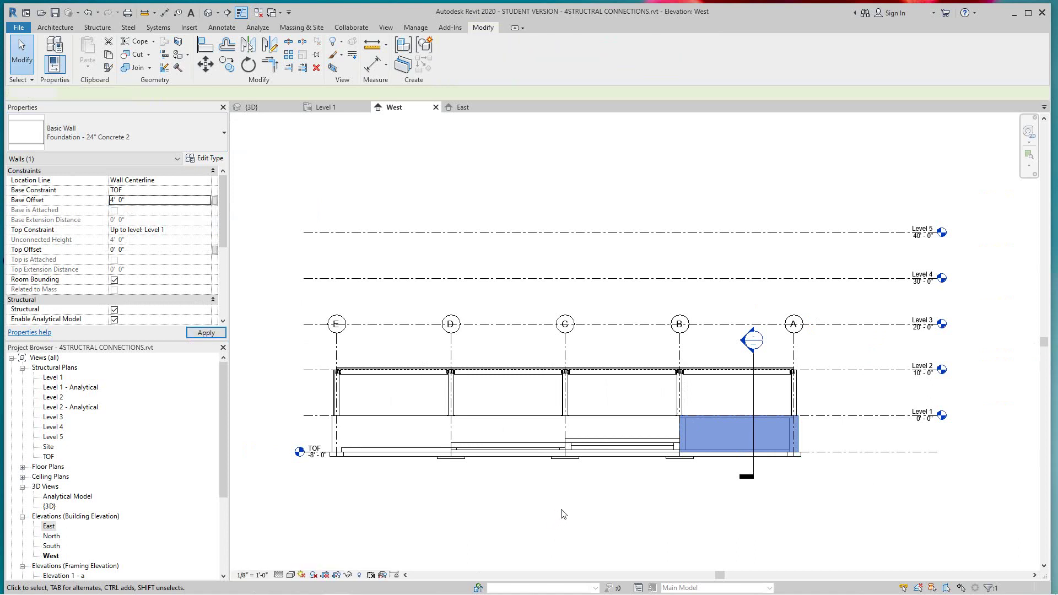
left_click(563, 510)
scroll(649, 501, "up", 2)
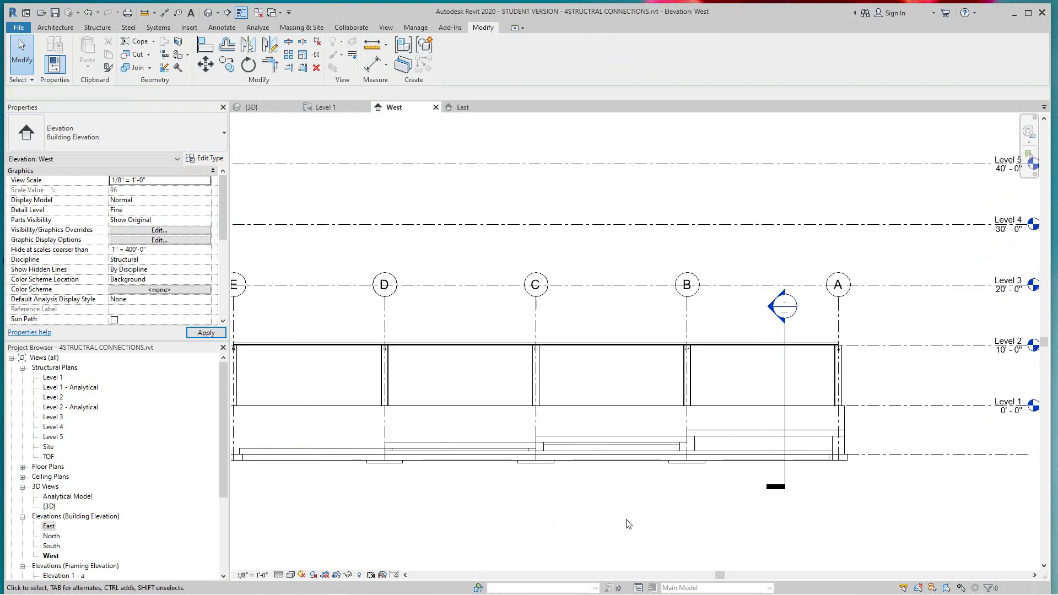
scroll(628, 523, "down", 1)
scroll(472, 432, "up", 1)
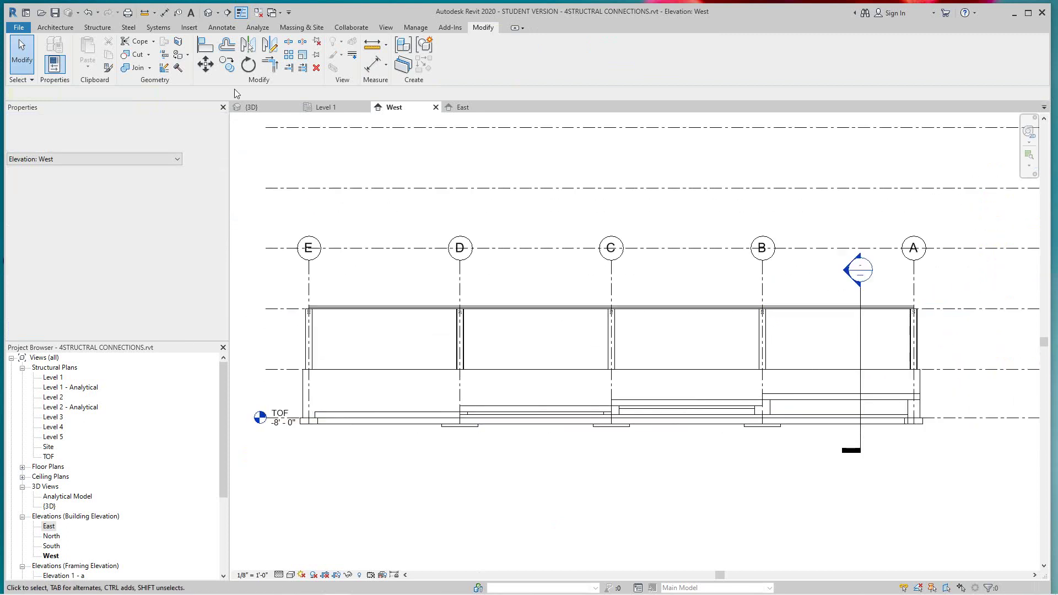
Switch to the 3D view and orbit, pan and zoom to the west wall's stepped bays.
left_click(286, 107)
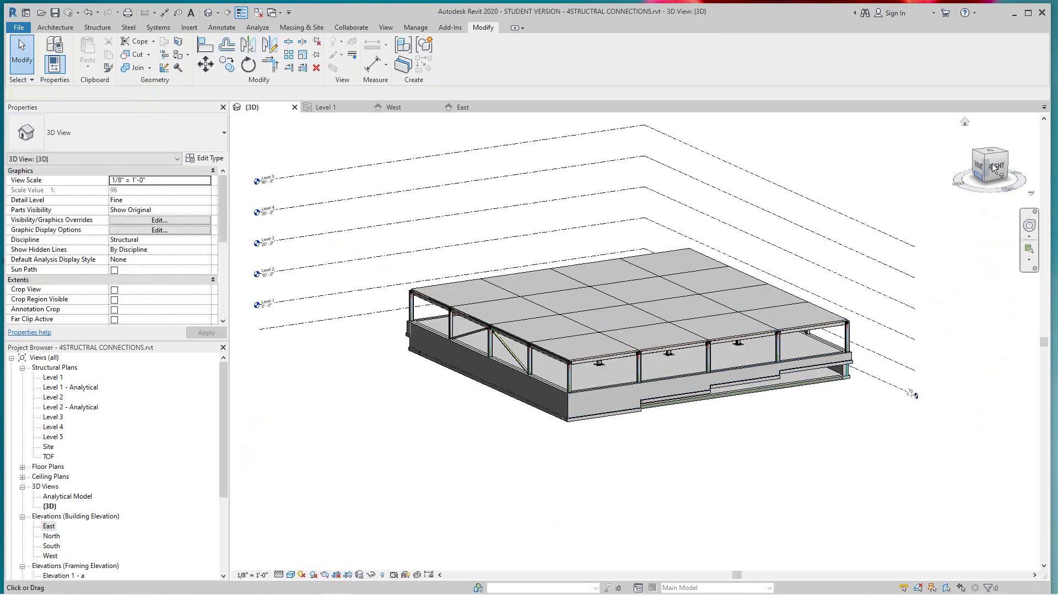
mouse_move(996, 170)
left_mouse_down()
mouse_move(925, 189)
mouse_move(468, 184)
left_mouse_up()
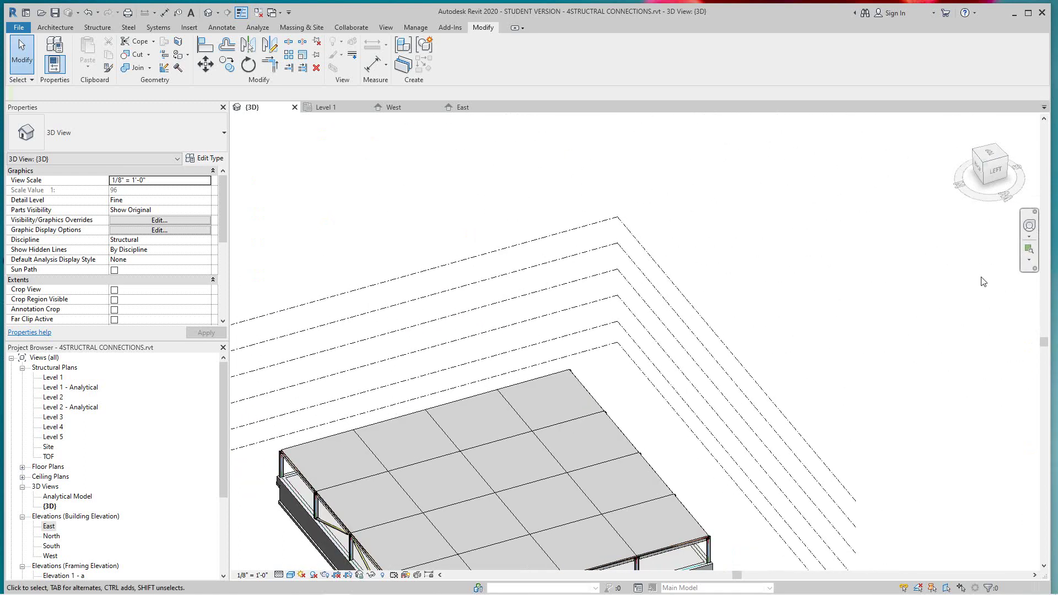
scroll(612, 493, "up", 5)
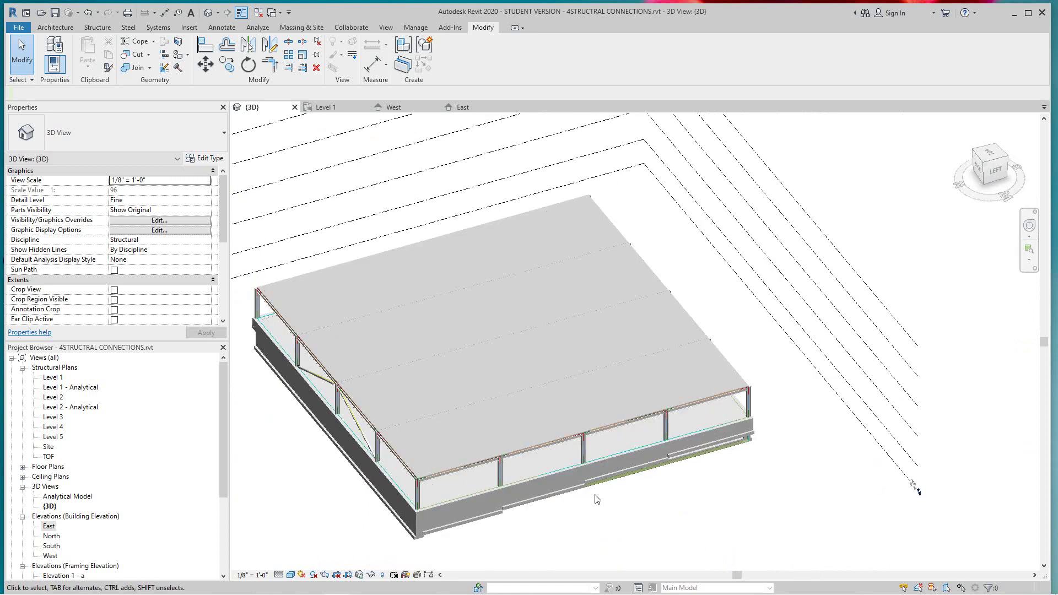
scroll(633, 482, "down", 3)
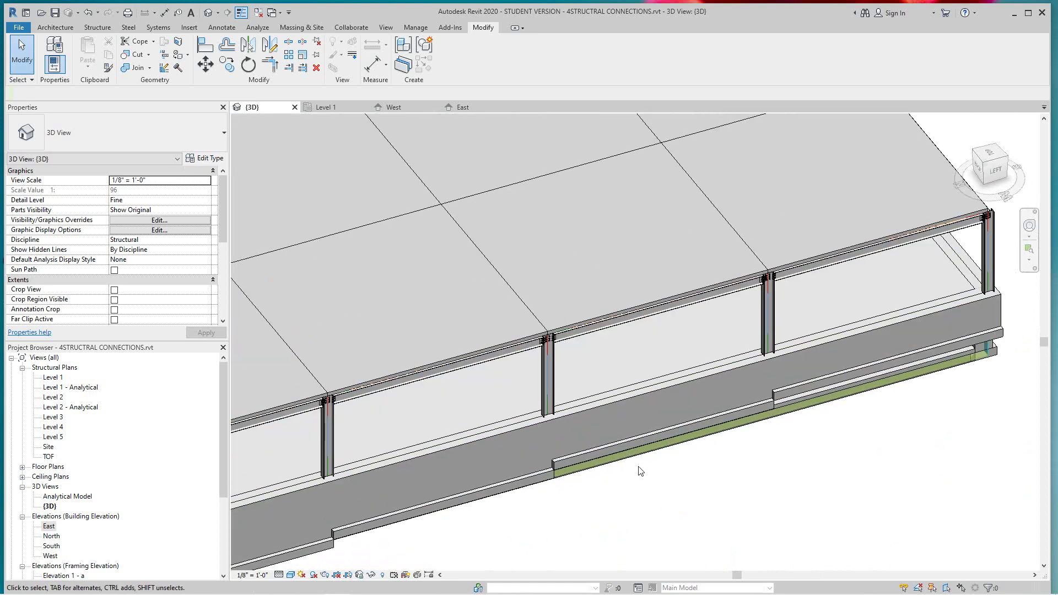
scroll(637, 472, "up", 3)
middle_click_drag(639, 471, 804, 353)
scroll(491, 490, "down", 4)
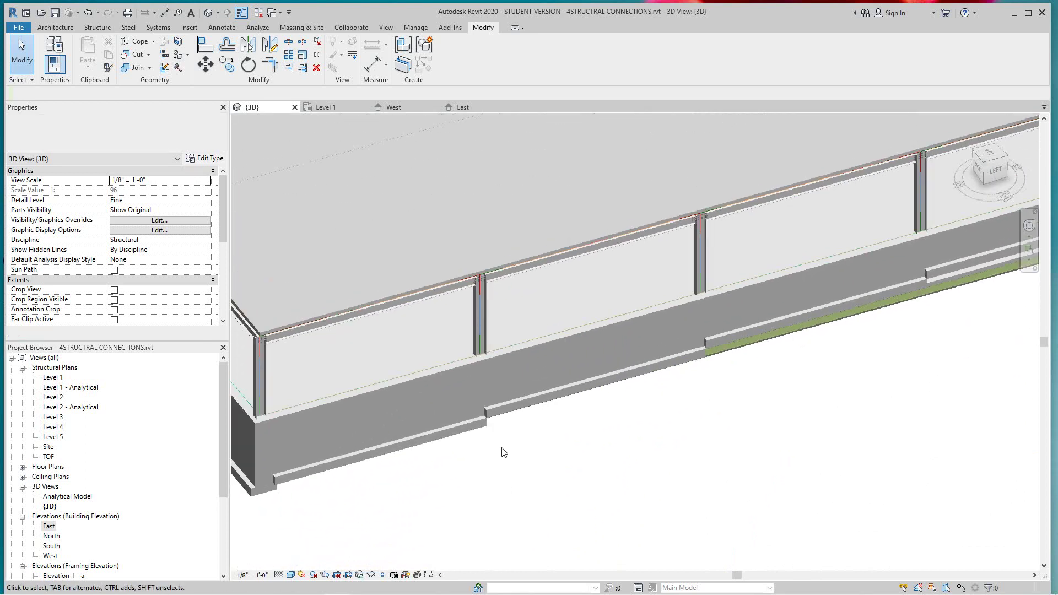
scroll(504, 462, "up", 4)
scroll(514, 449, "down", 2)
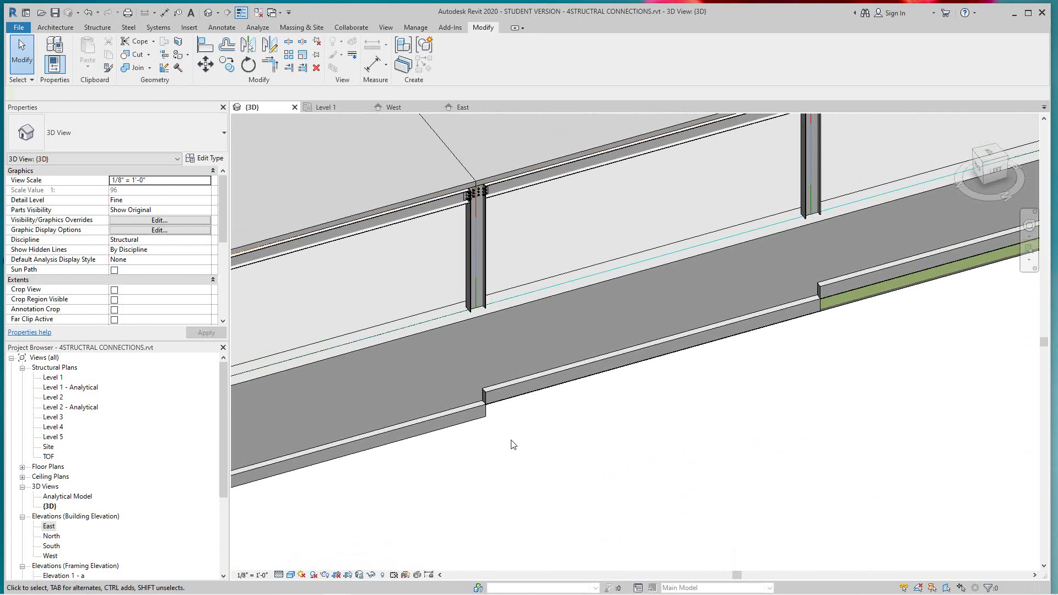
scroll(520, 445, "up", 3)
scroll(503, 439, "up", 3)
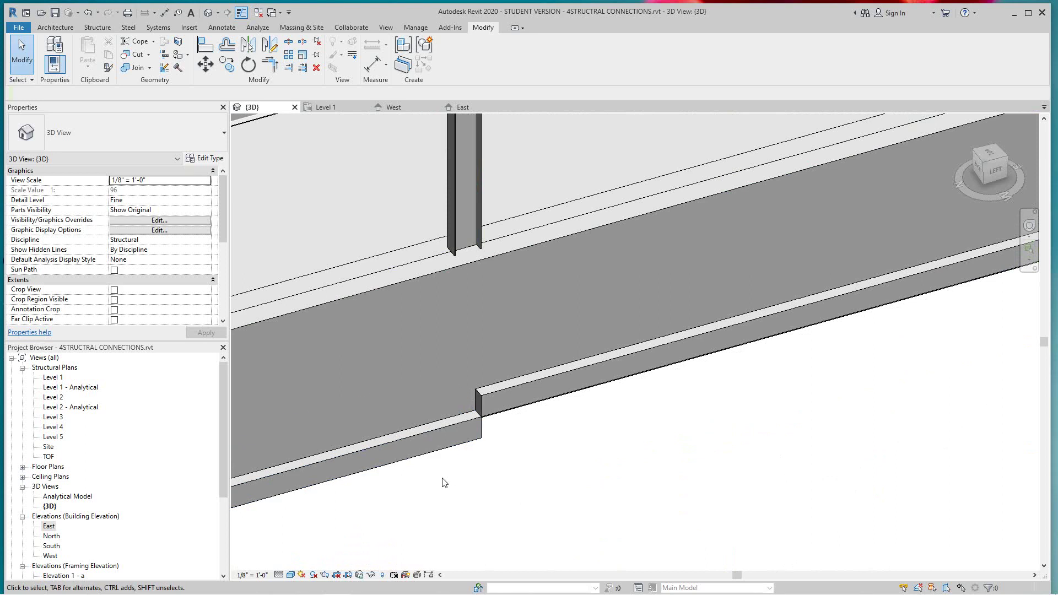
Lengthen the lower wall footing from 24'-0" to 25'-0", one foot past the wall step.
left_click(454, 438)
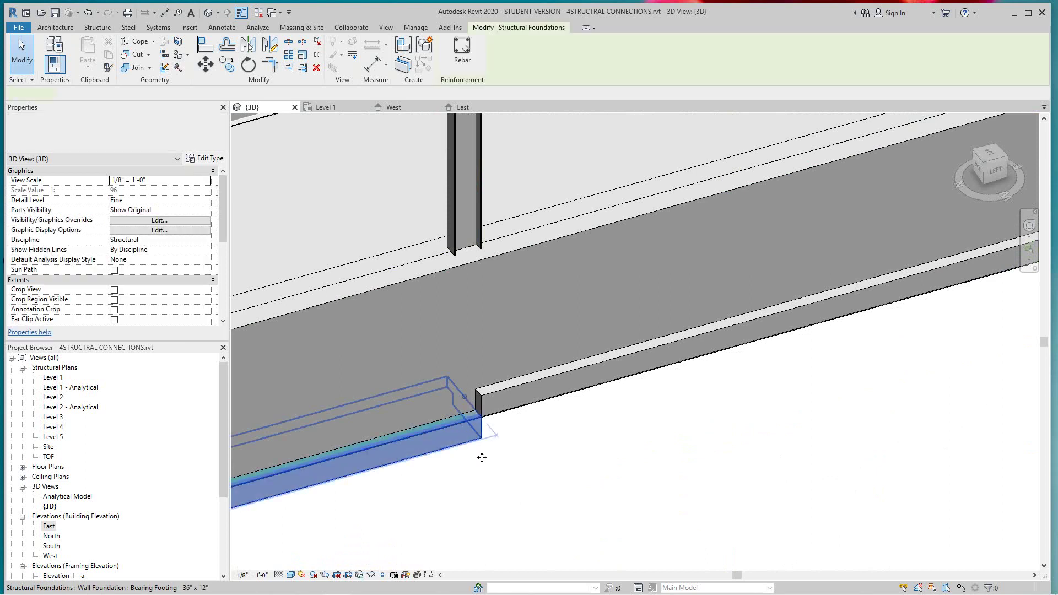
scroll(479, 433, "up", 4)
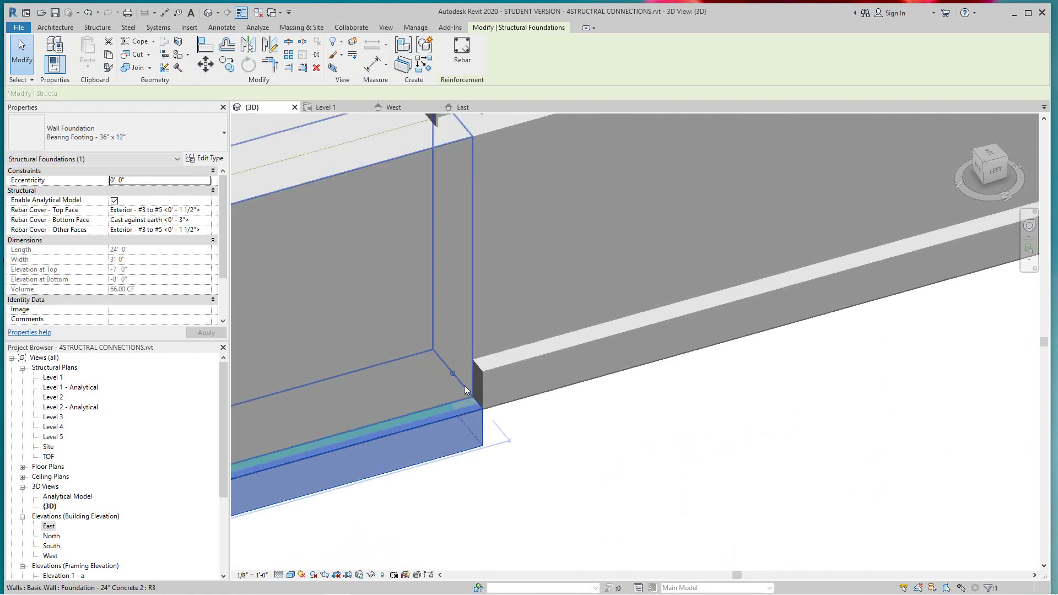
key("l")
key("i")
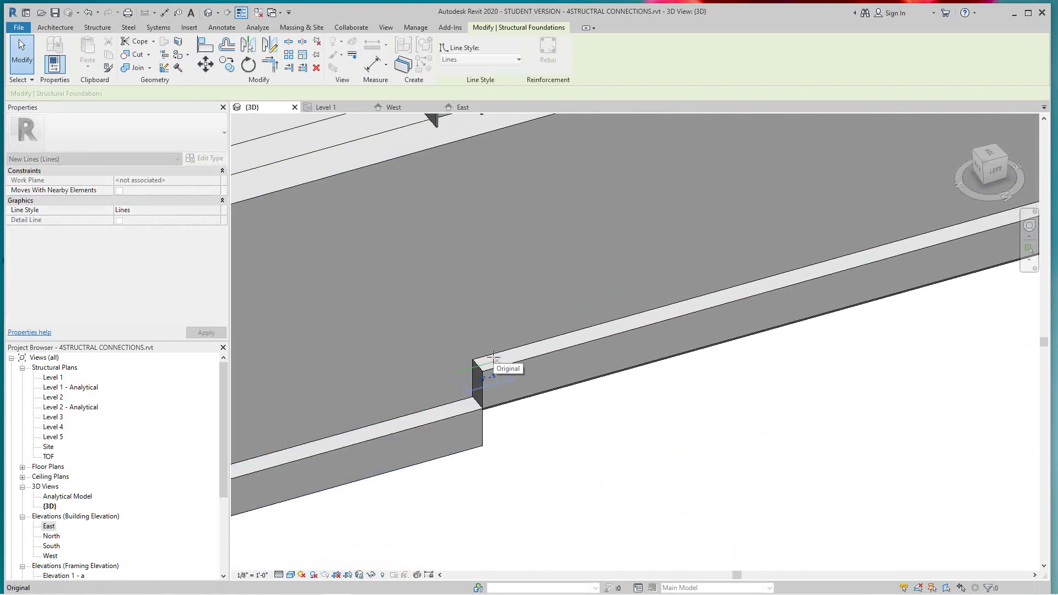
key("Escape")
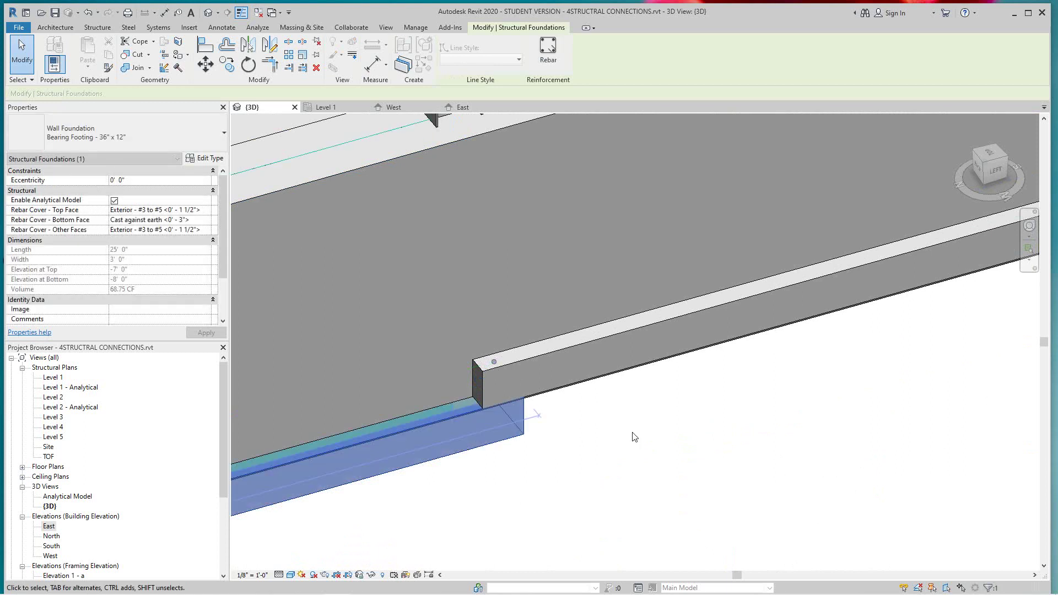
scroll(633, 439, "down", 2)
key("Escape")
middle_click_drag(639, 445, 520, 468)
middle_click_drag(688, 420, 721, 407)
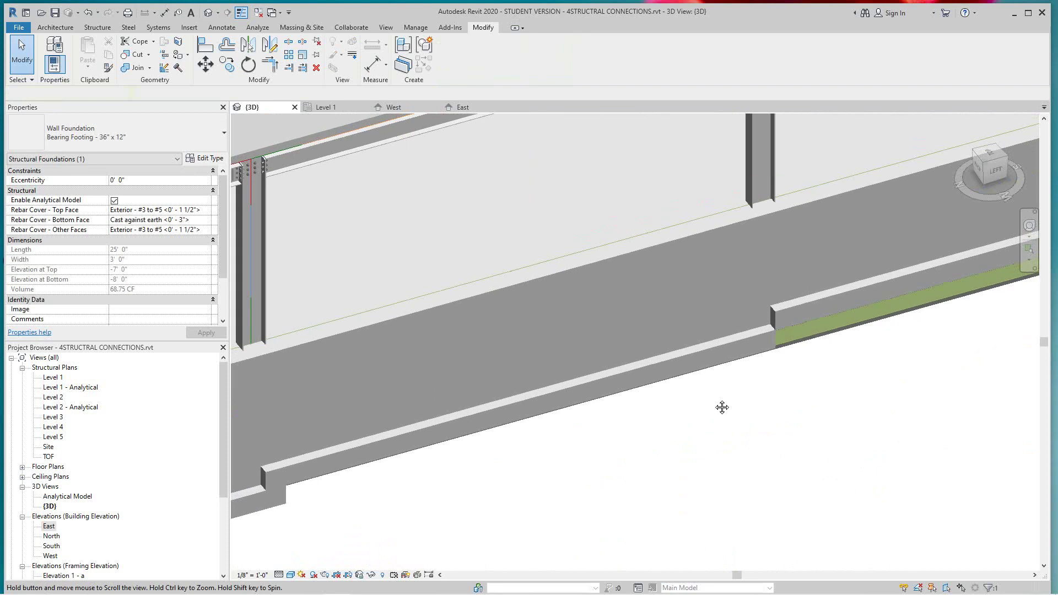
middle_click_drag(662, 450, 617, 439)
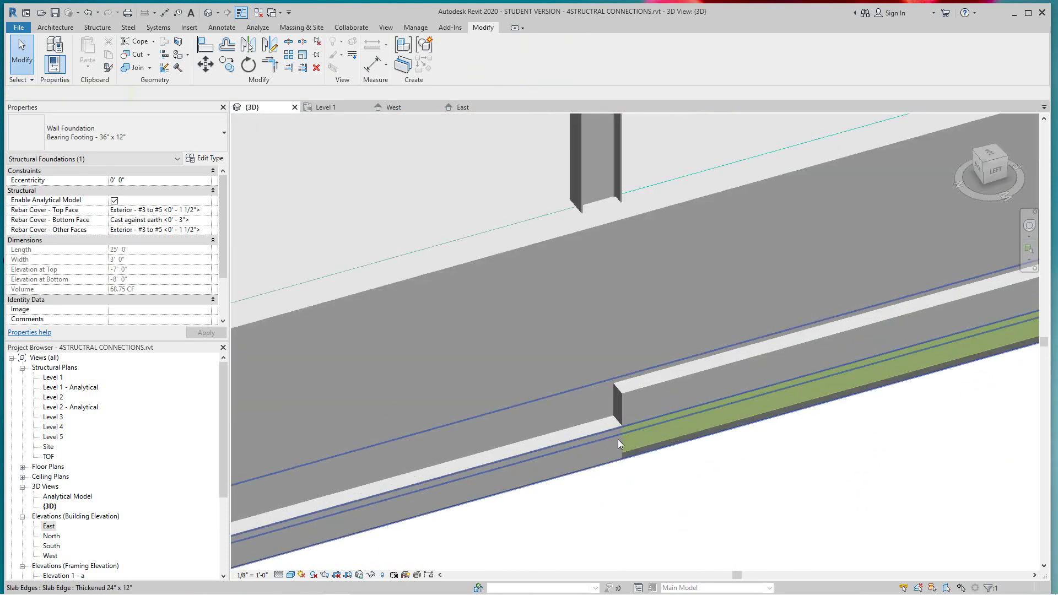
Extend the next step's wall footing end one foot past the step, to 26'-0".
left_click(604, 456)
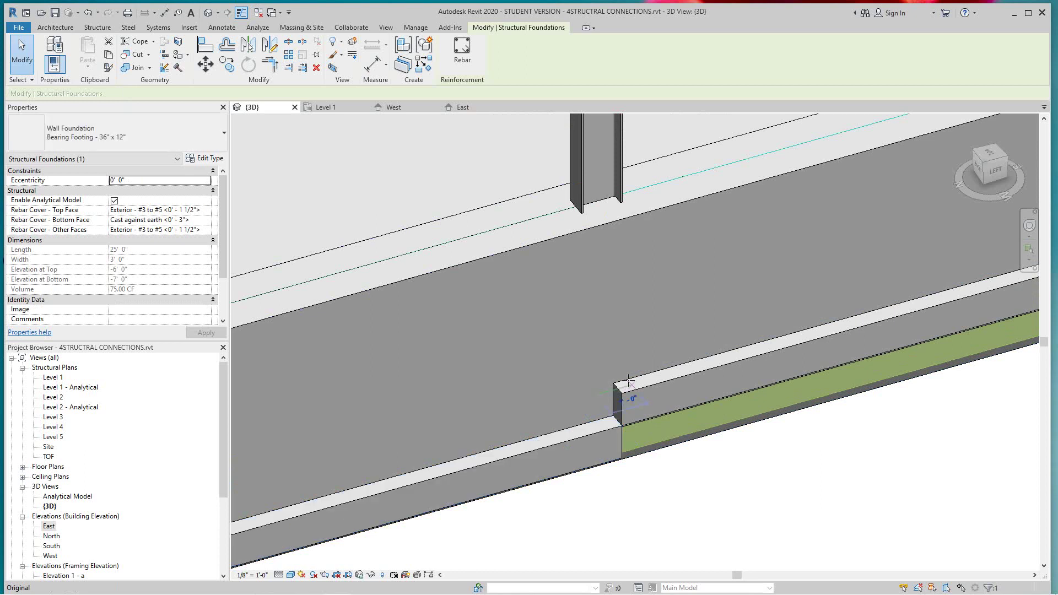
key("l")
key("i")
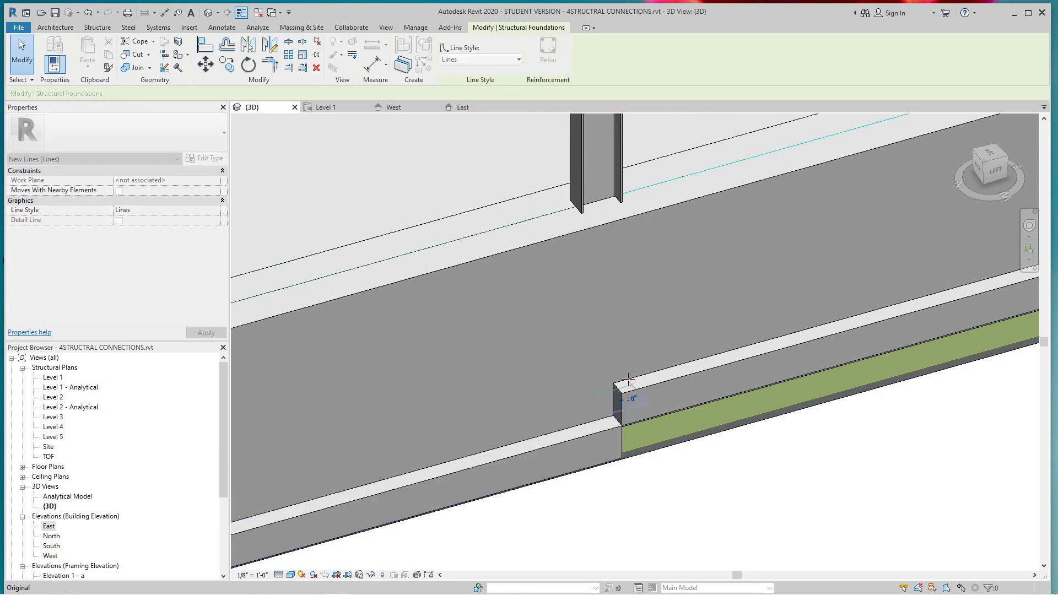
key("Escape")
scroll(754, 483, "down", 2)
key("Escape")
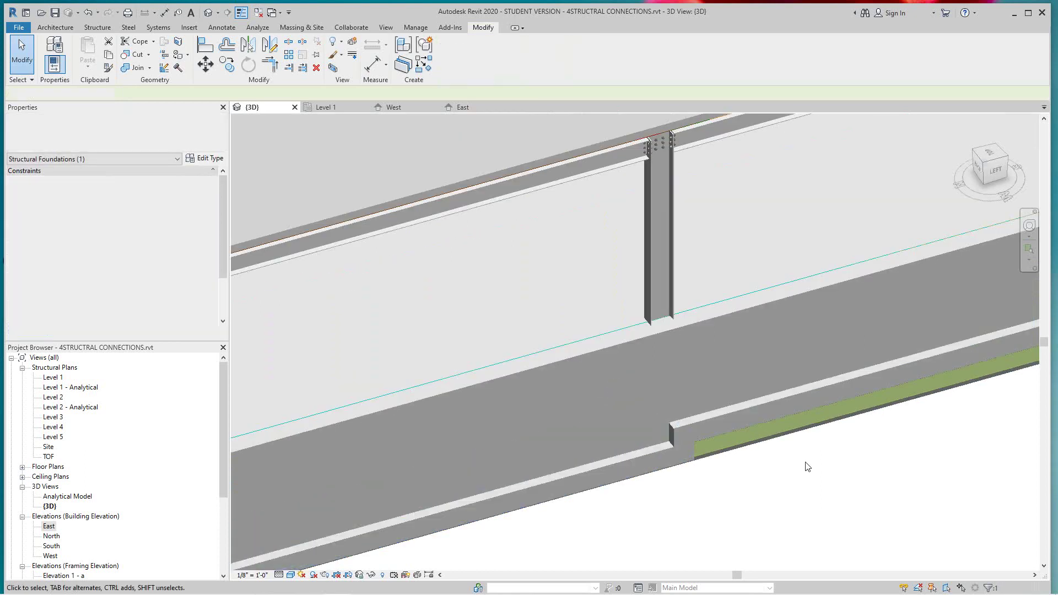
middle_click_drag(758, 481, 710, 481)
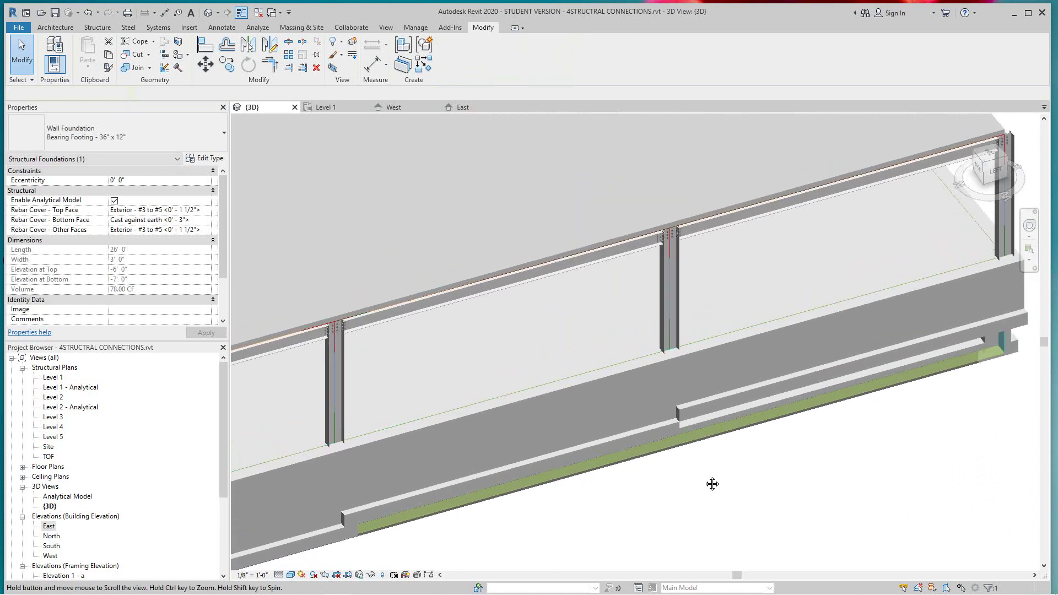
key("Escape")
scroll(707, 436, "up", 2)
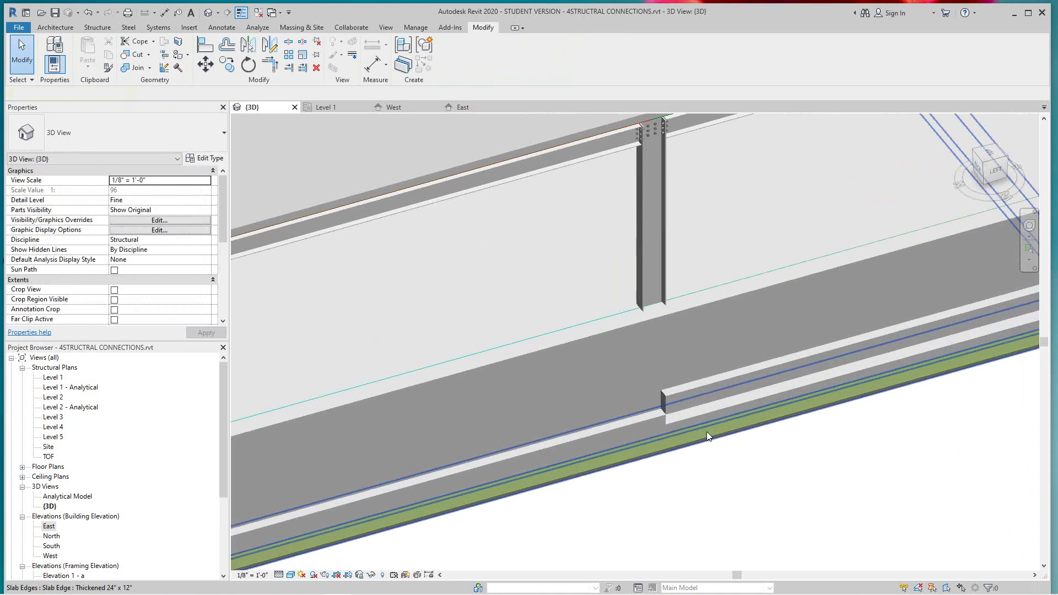
scroll(705, 432, "down", 2)
scroll(699, 433, "up", 3)
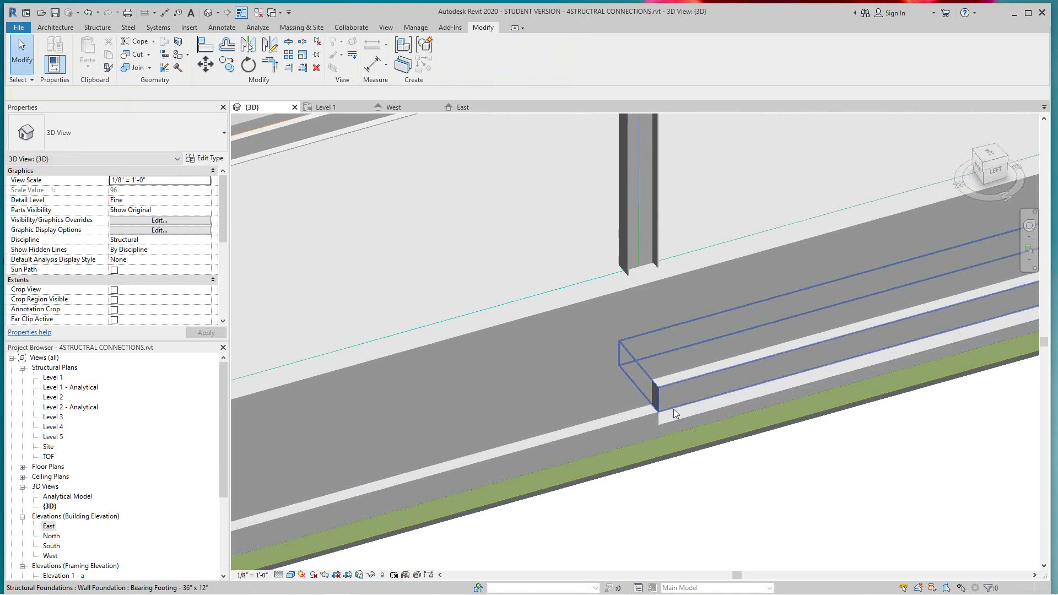
Stretch the following wall footing's end past its step to 26'-0", overlapping the adjoining footing.
left_click(651, 407)
left_click_drag(651, 406, 663, 380)
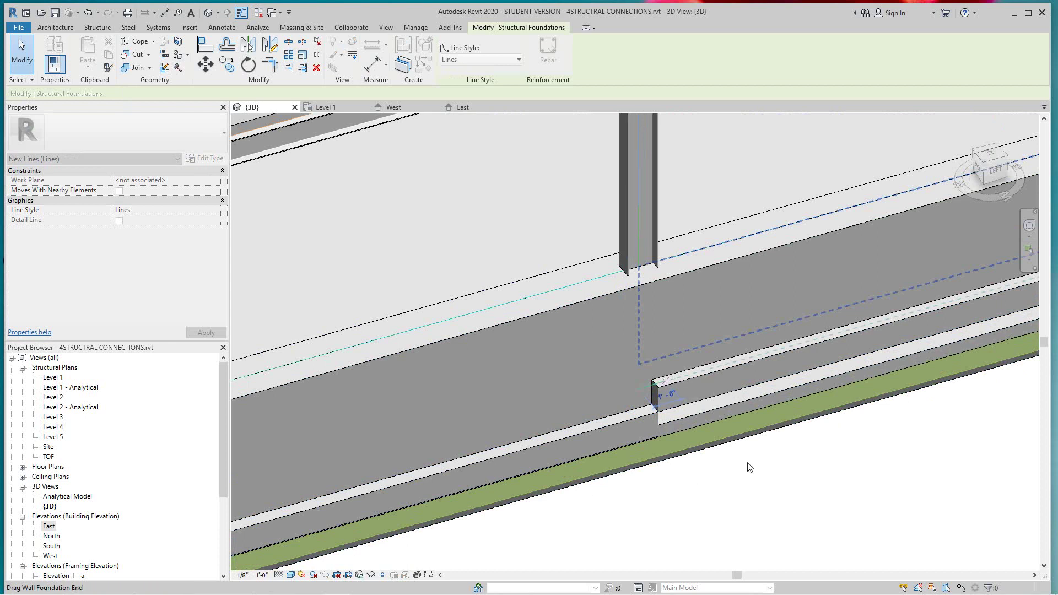
scroll(844, 502, "down", 2)
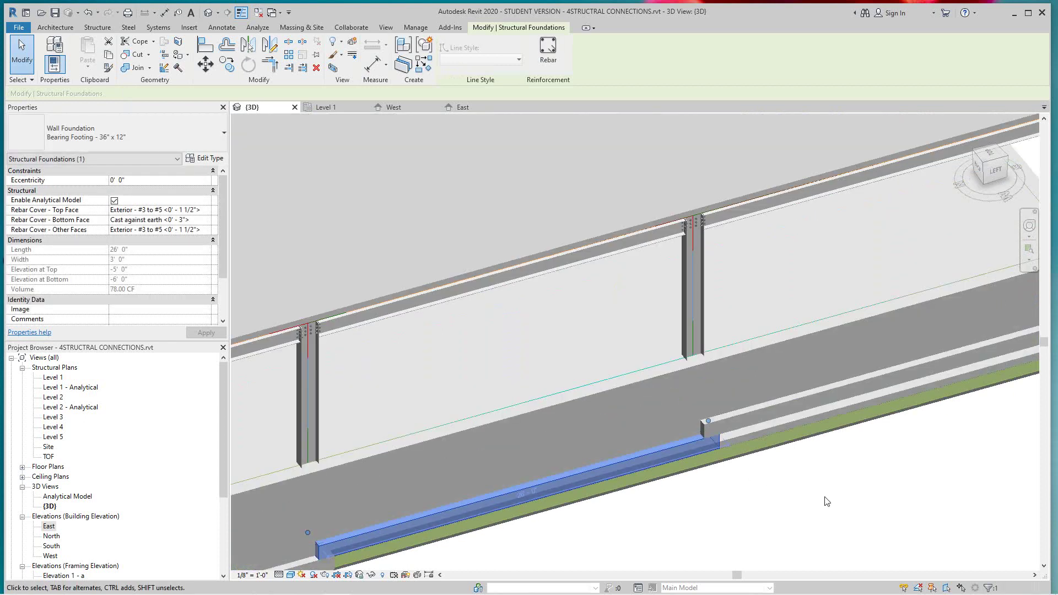
left_click(824, 498)
scroll(821, 490, "down", 3)
scroll(824, 497, "down", 3)
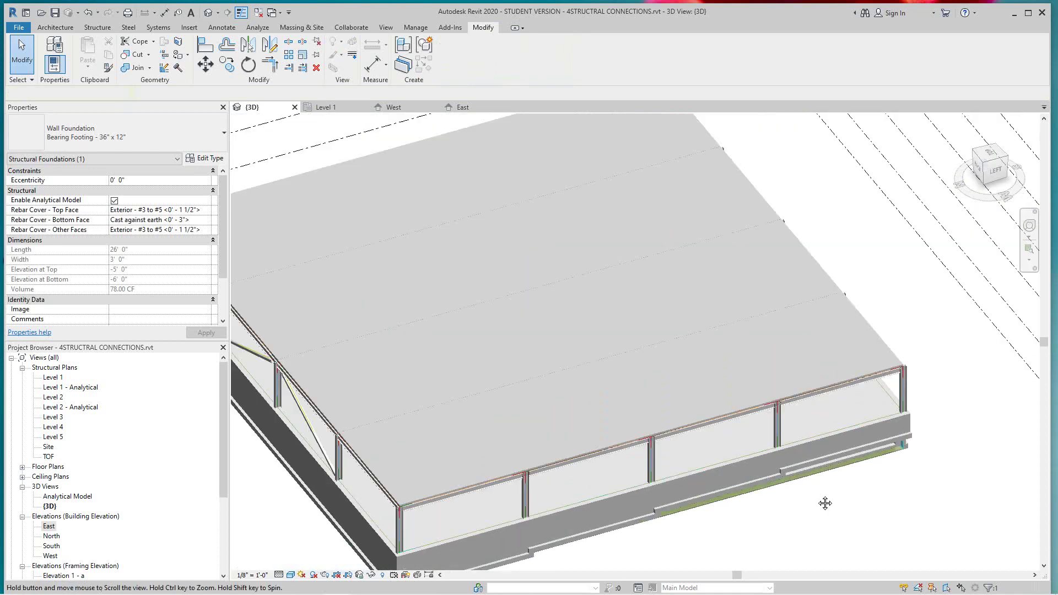
middle_click_drag(824, 501, 854, 441)
left_click(822, 470)
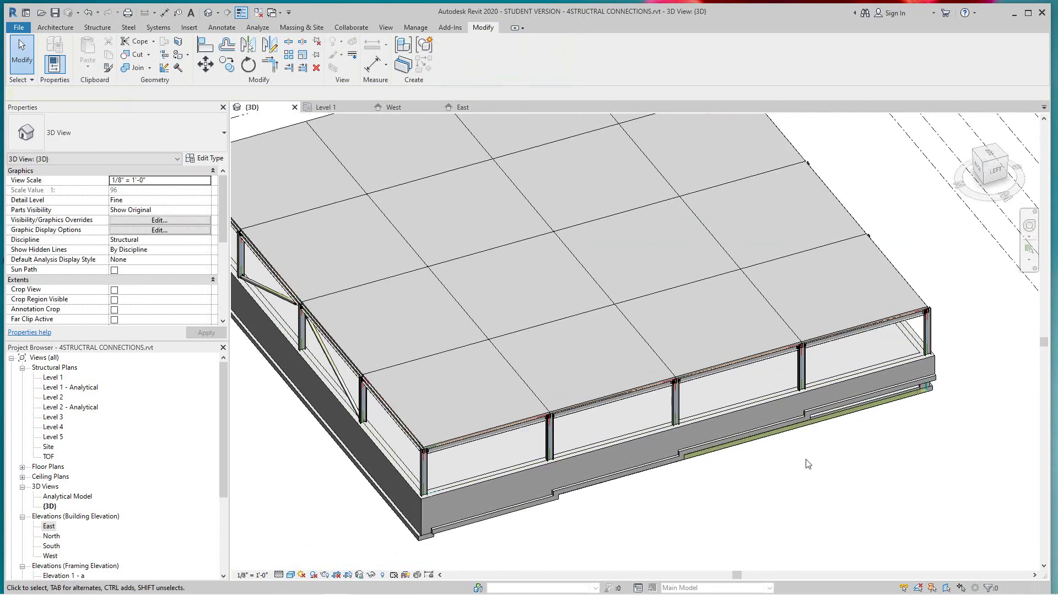
scroll(805, 472, "down", 4)
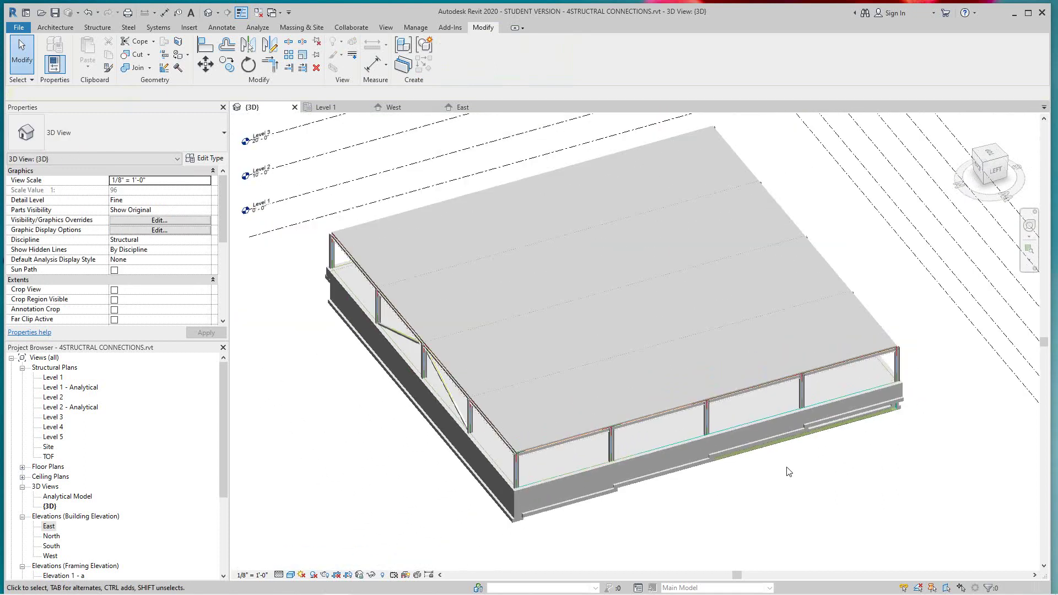
left_click(994, 172)
middle_click_drag(904, 166, 485, 111, "shift")
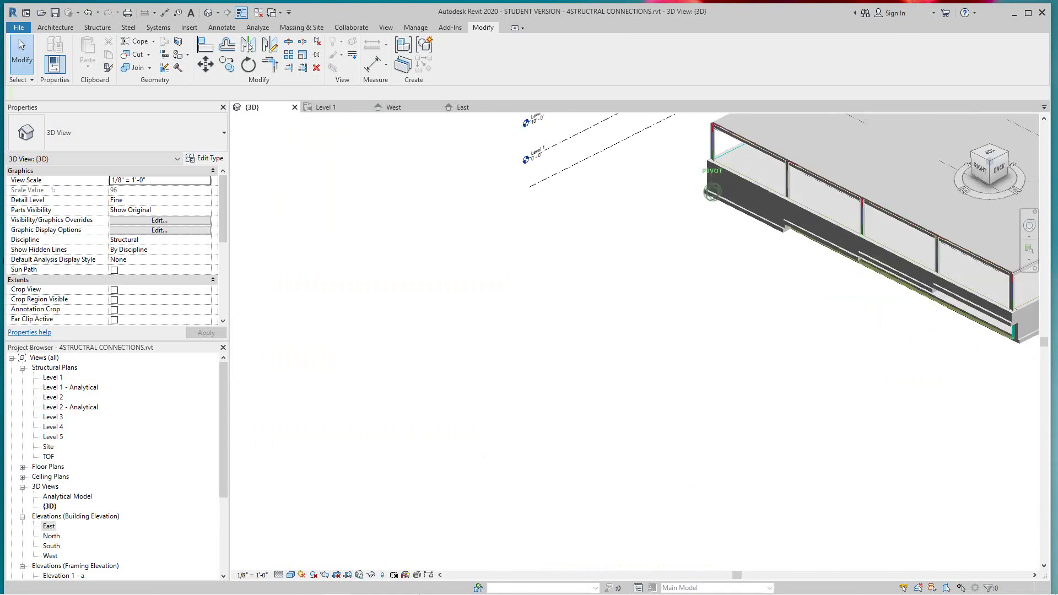
scroll(785, 231, "up", 5)
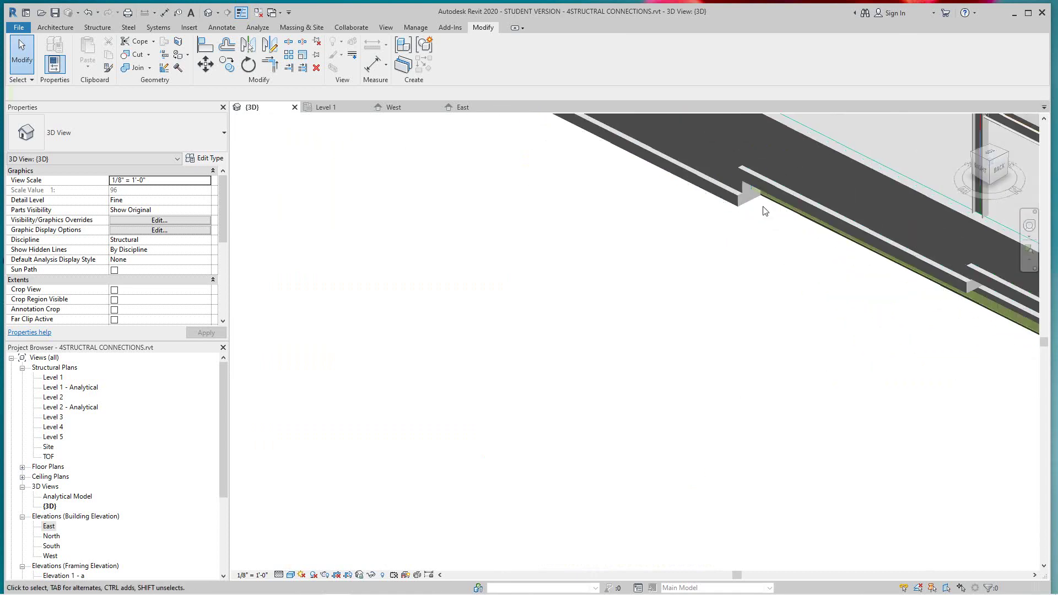
scroll(746, 198, "down", 3)
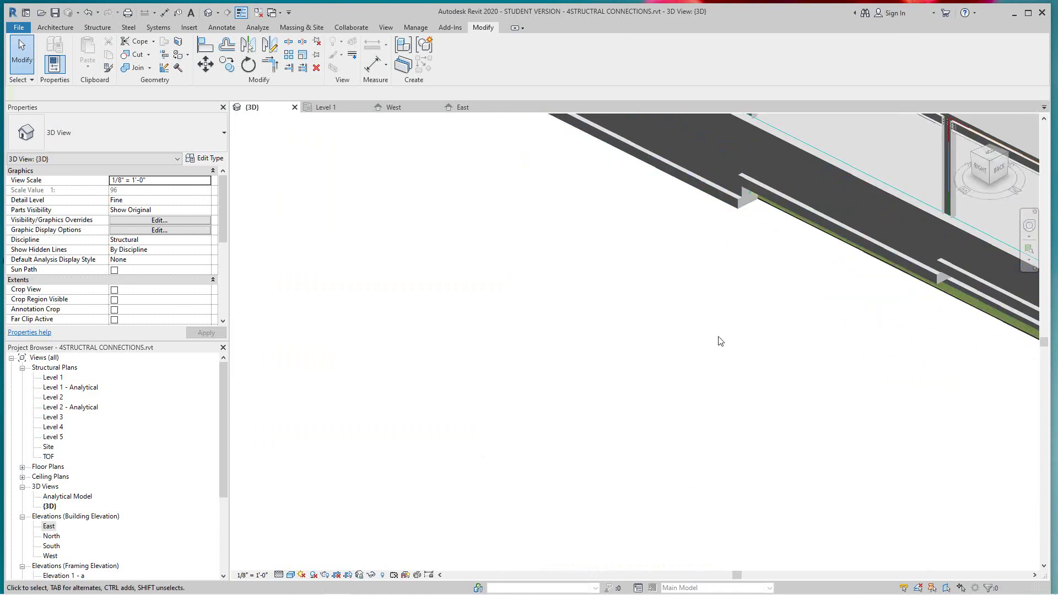
scroll(720, 341, "down", 10)
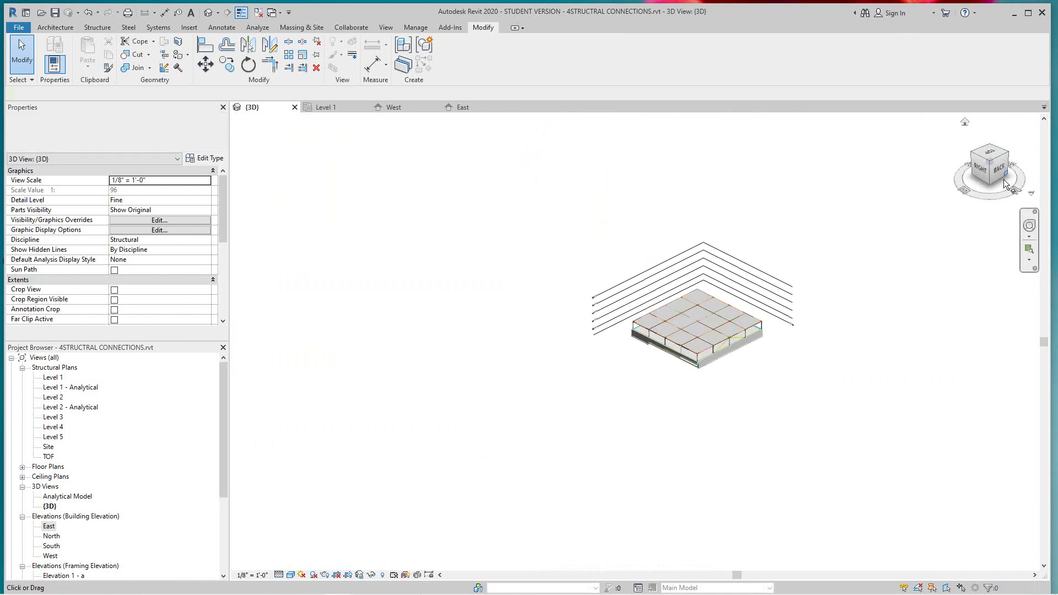
left_click_drag(988, 196, 723, 225)
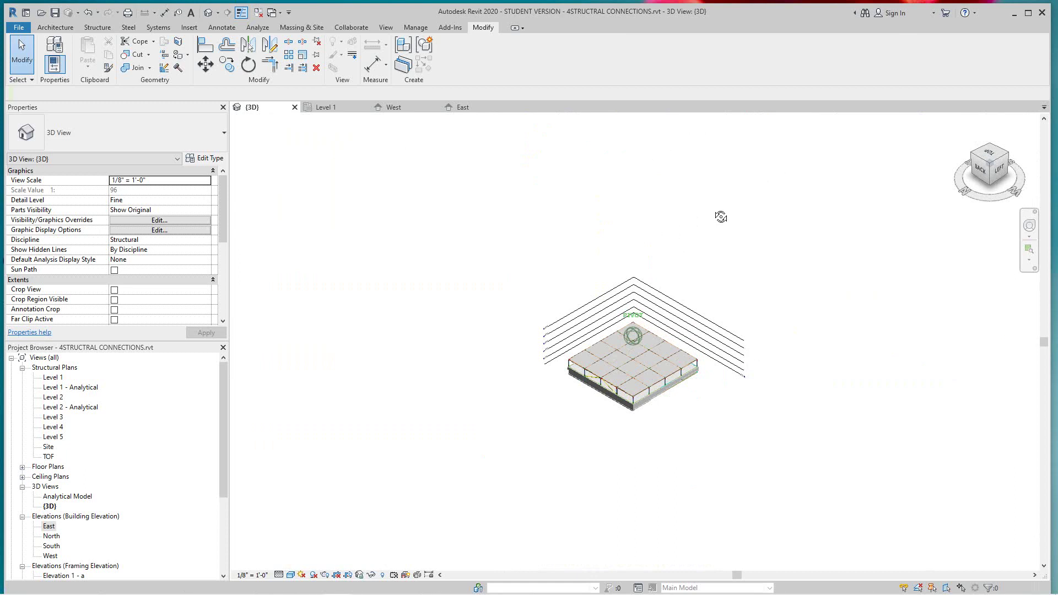
scroll(649, 405, "up", 4)
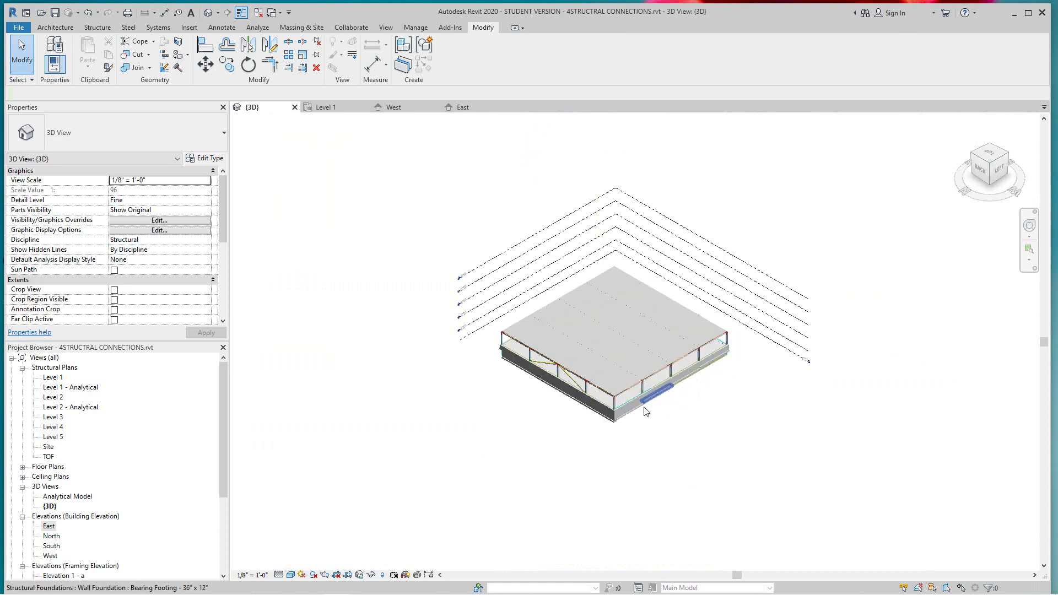
scroll(649, 410, "up", 4)
scroll(673, 404, "up", 3)
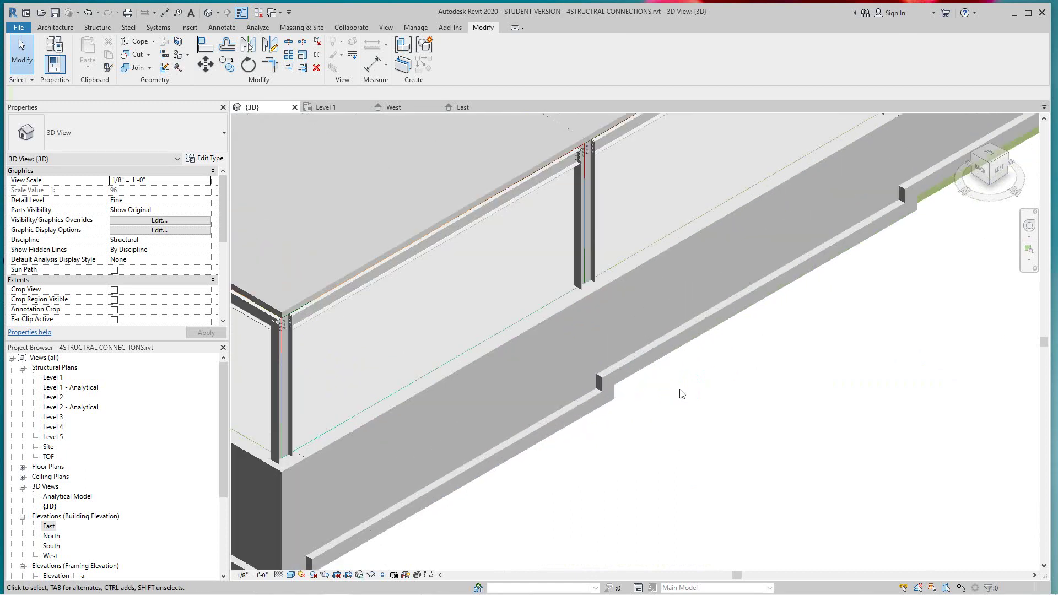
scroll(678, 408, "down", 3)
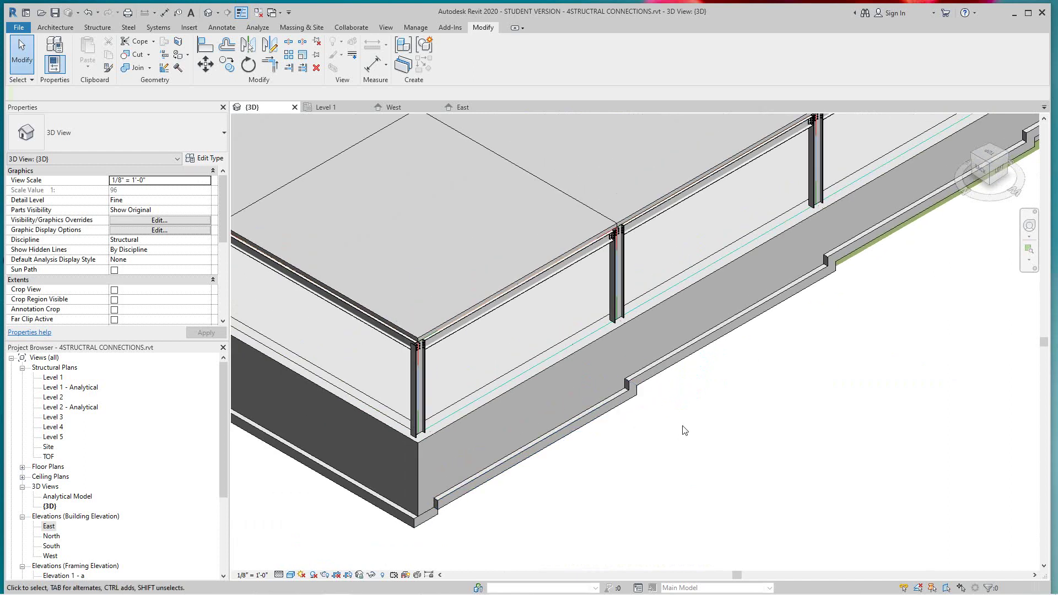
mouse_move(513, 590)
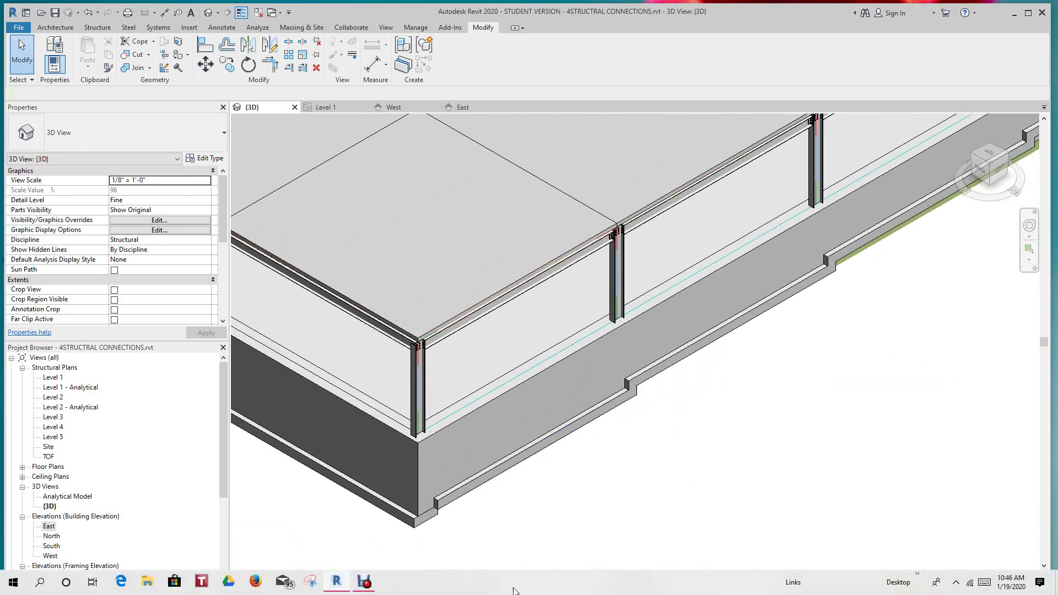